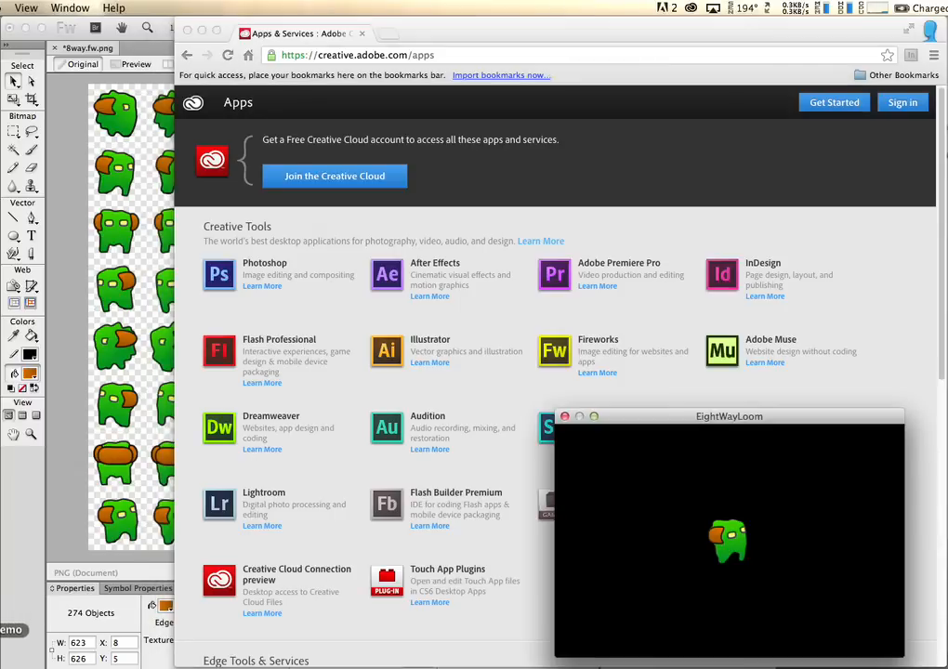
# - Move the EightWayLoom window to mid-screen, and bring up the 8way.fw.png sprite sheet in Fireworks with nothing selected
pyautogui.moveTo(673, 428); pyautogui.dragTo(424, 247)
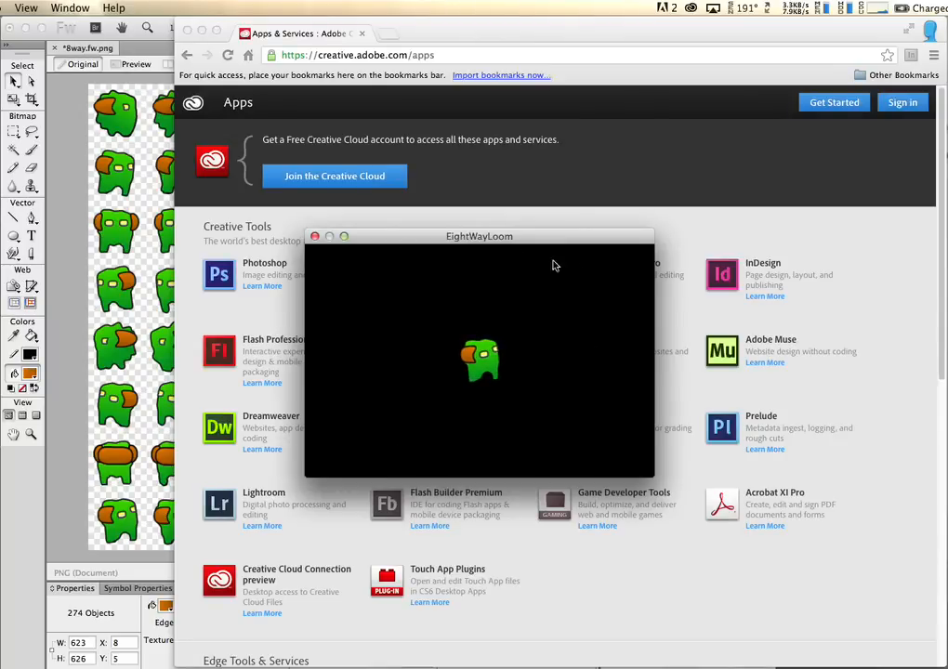
pyautogui.click(91, 423)
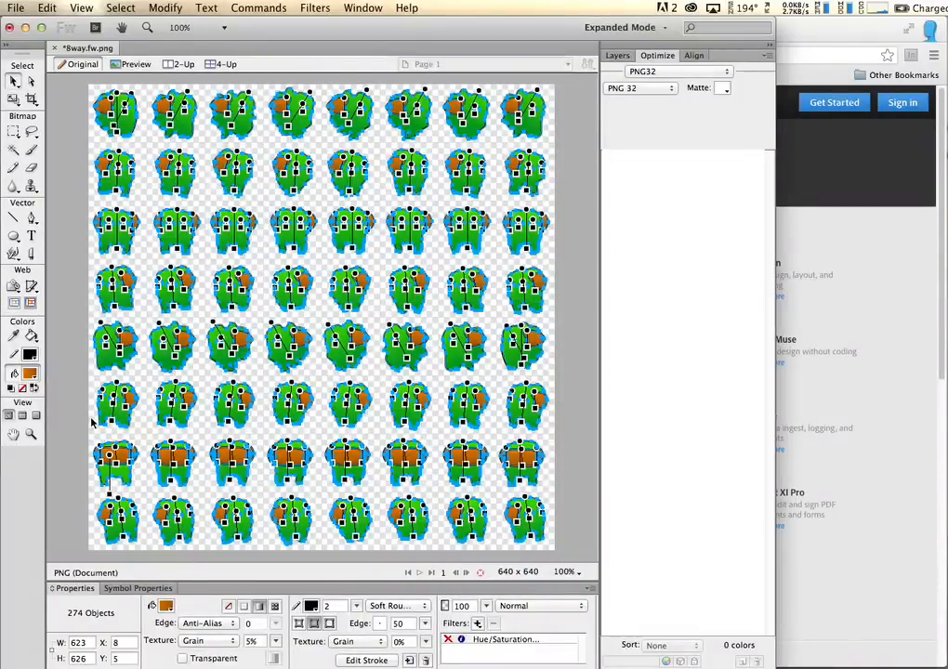
pyautogui.click(75, 159)
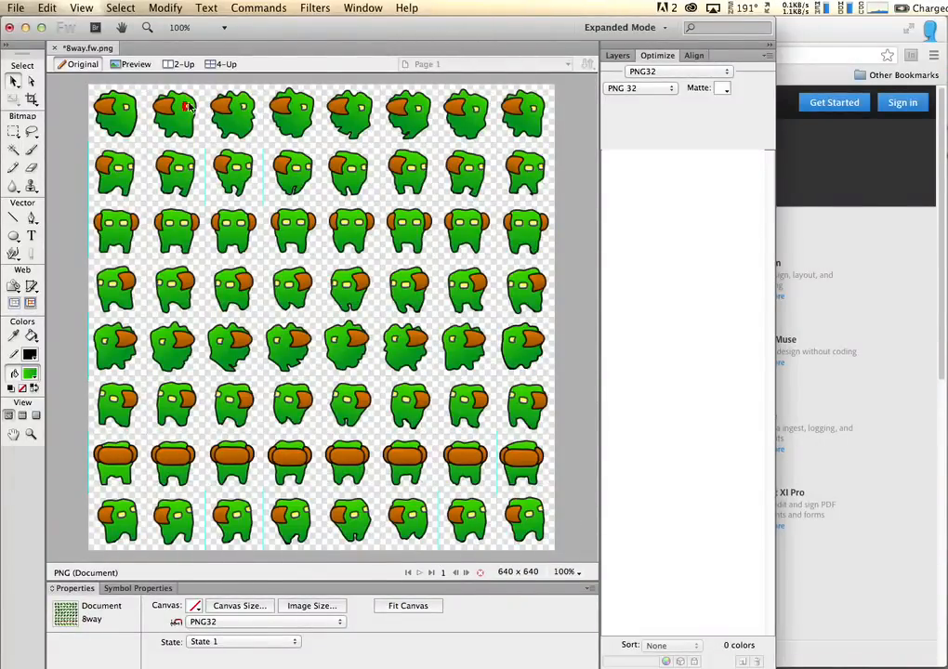
# - Inspect the grid spacing of the sprite sheet in the grid settings and leave them without changes
pyautogui.click(82, 8)
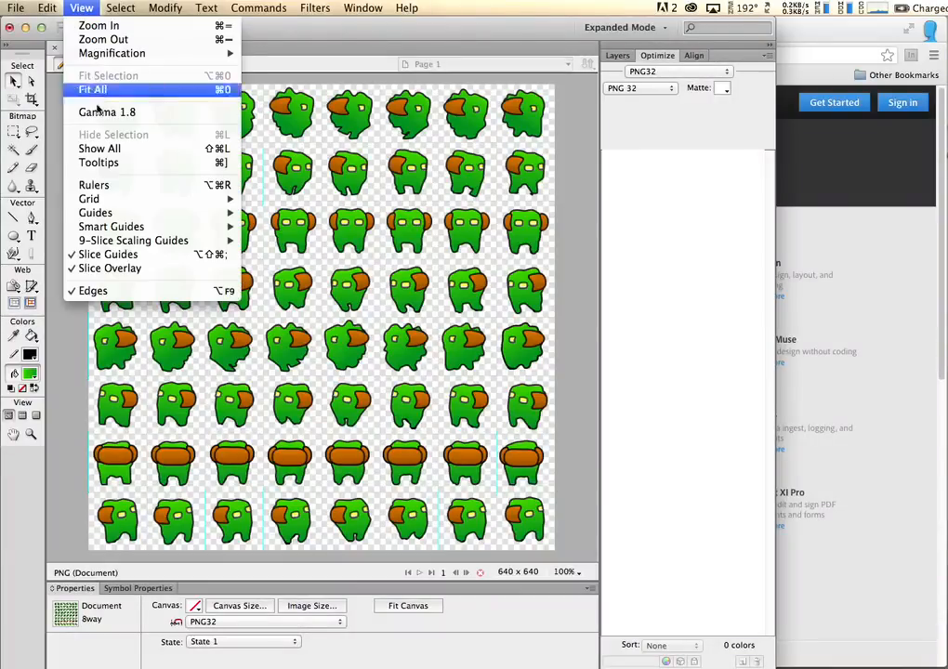
pyautogui.moveTo(96, 199)
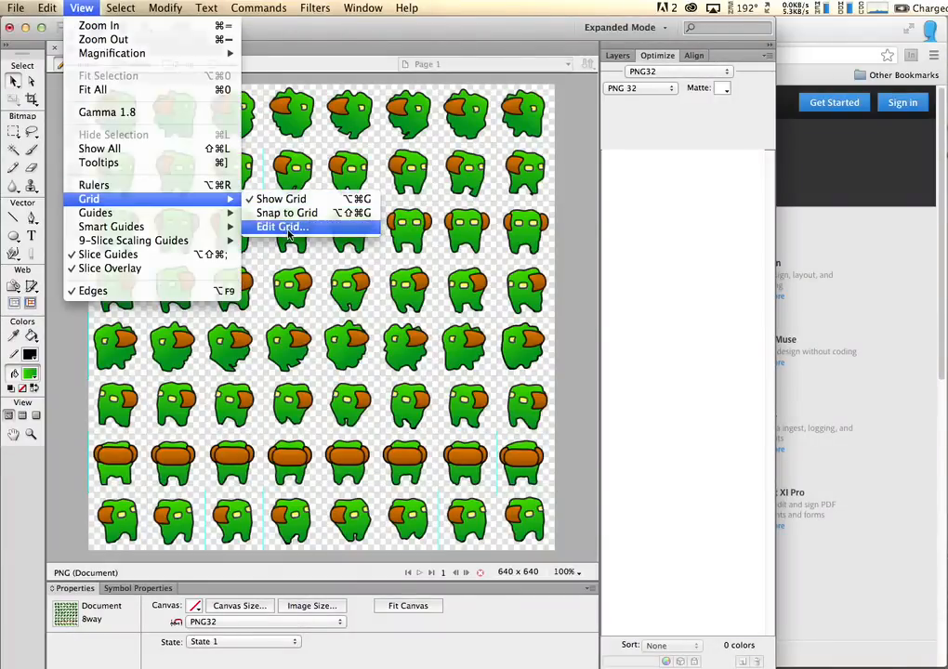
pyautogui.click(292, 225)
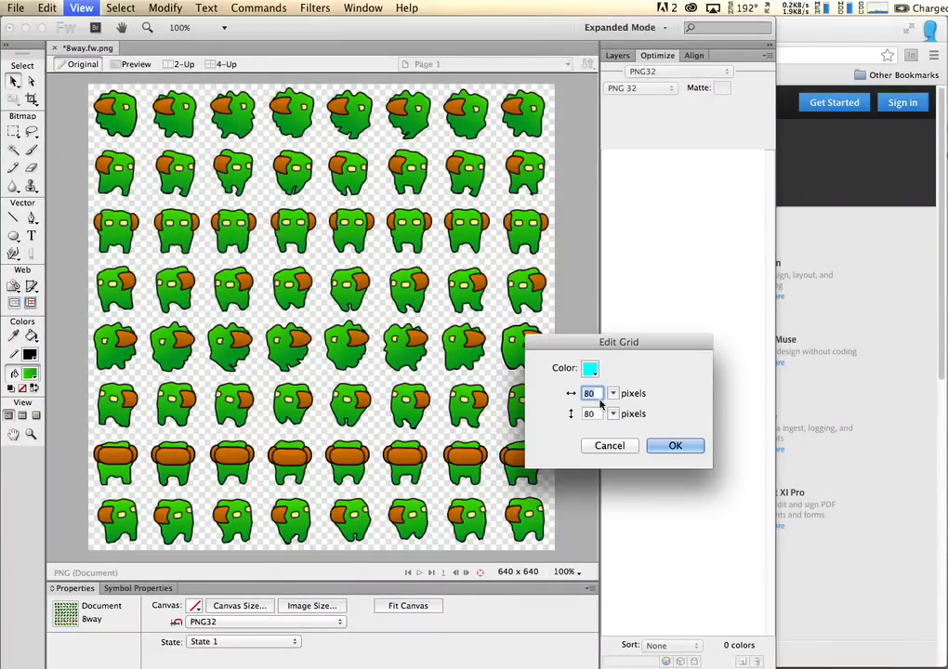
pyautogui.click(612, 447)
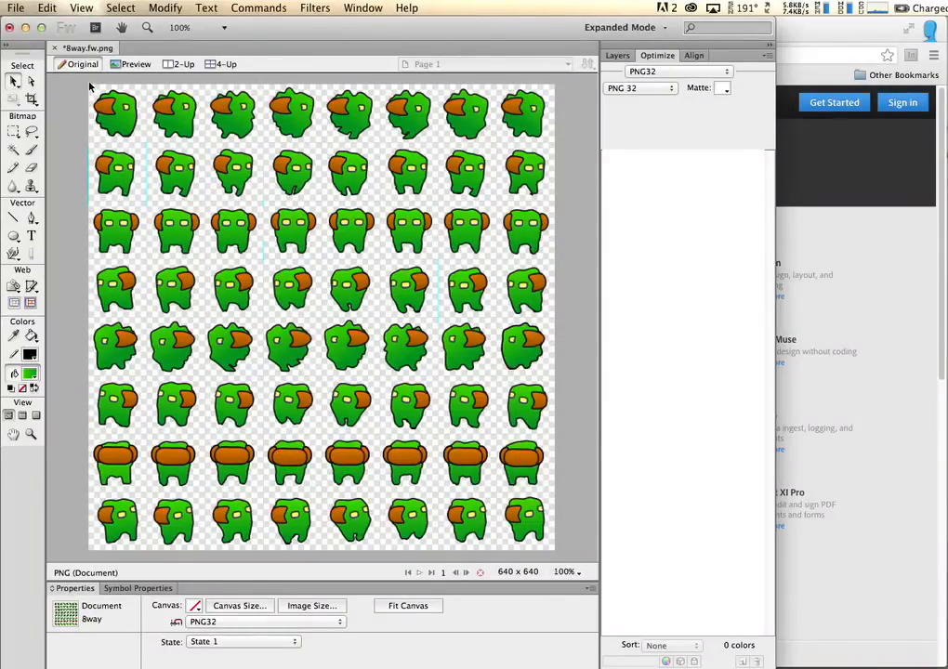
# - Select the first sprite's body to inspect its entry among the layers, and clear the selection
pyautogui.click(118, 127)
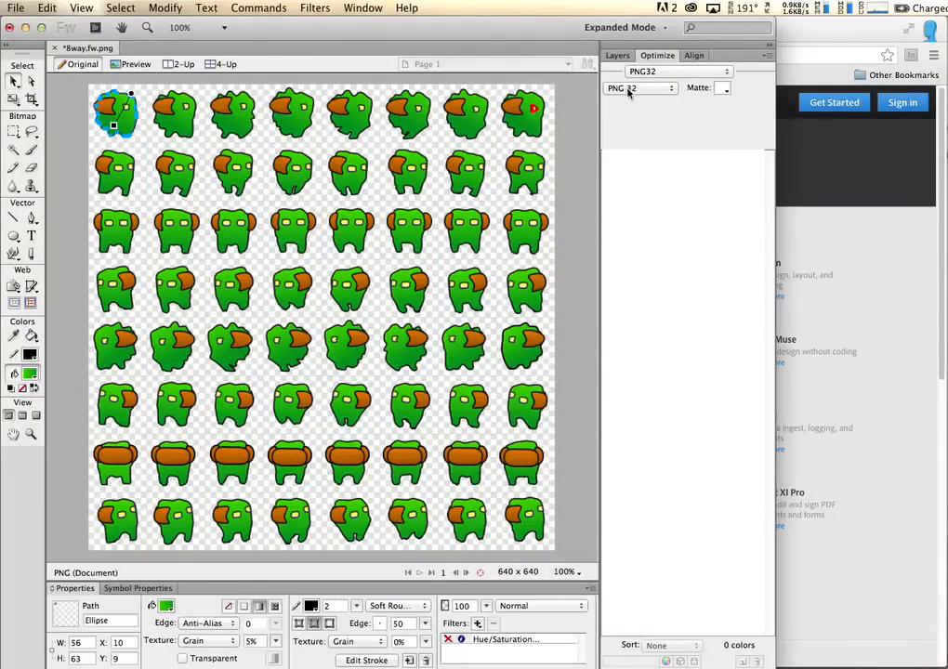
pyautogui.click(615, 56)
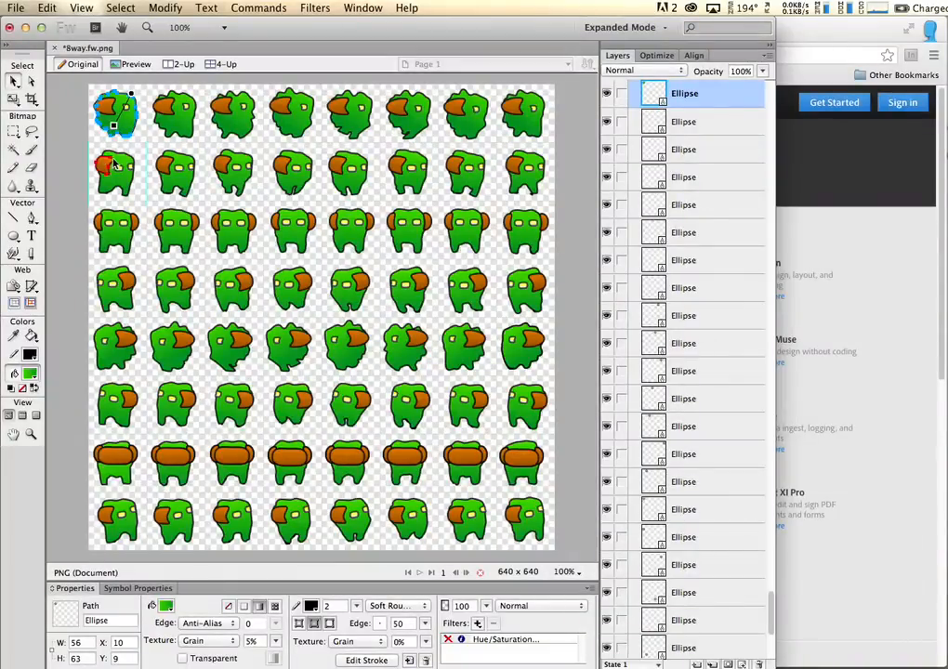
pyautogui.click(80, 137)
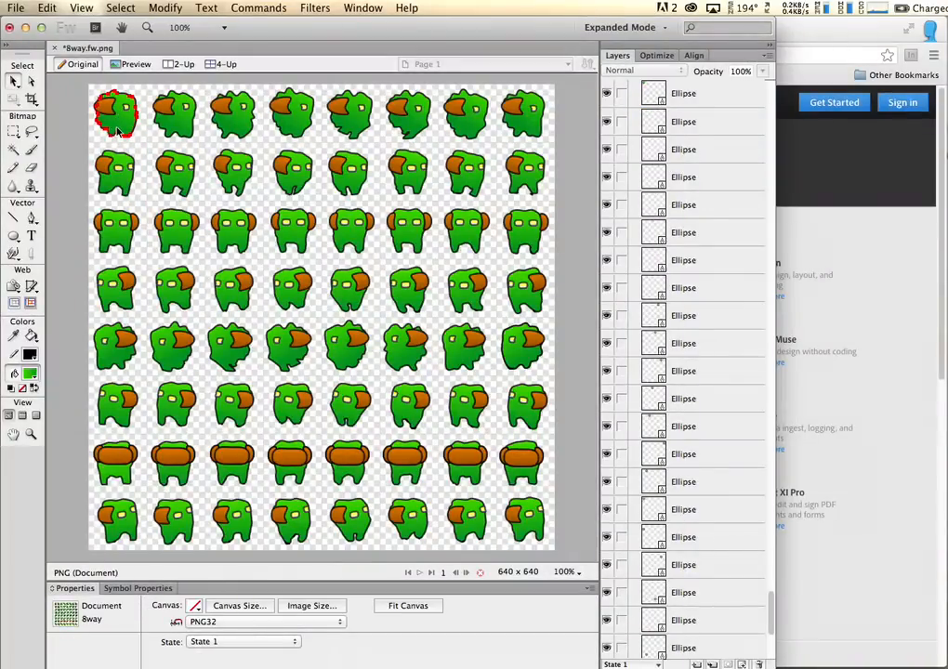
# - Try reshaping the fourth sprite's leg in the fourth row with the size 8 Freeform tool, and undo the edit
pyautogui.press('super+equal')
pyautogui.press('super+equal')
pyautogui.press('super+equal')
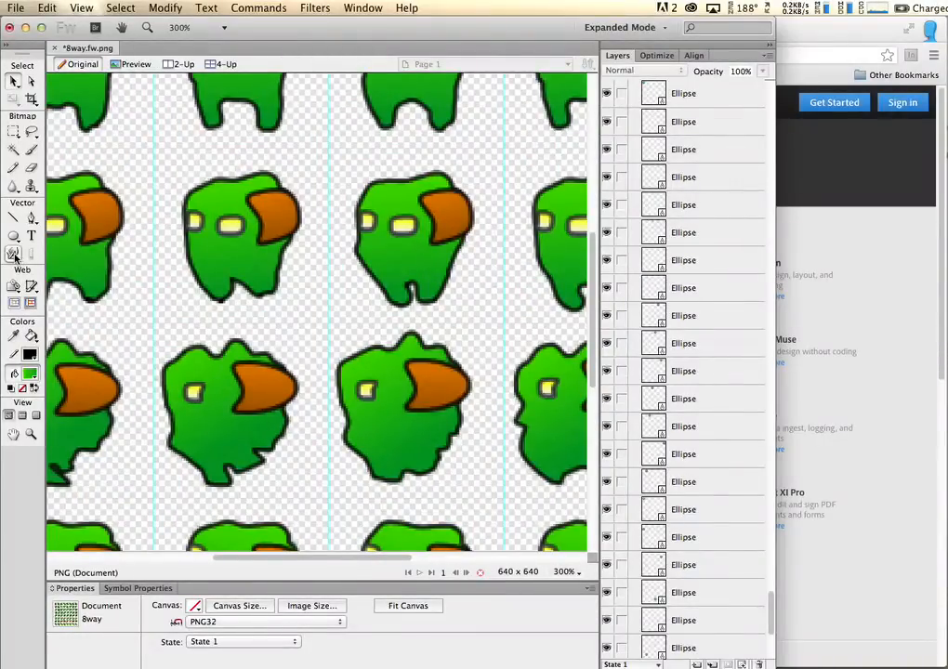
pyautogui.click(14, 253)
pyautogui.click(251, 265)
pyautogui.moveTo(251, 265)
pyautogui.mouseDown()
pyautogui.moveTo(249, 283)
pyautogui.moveTo(267, 276)
pyautogui.mouseUp()
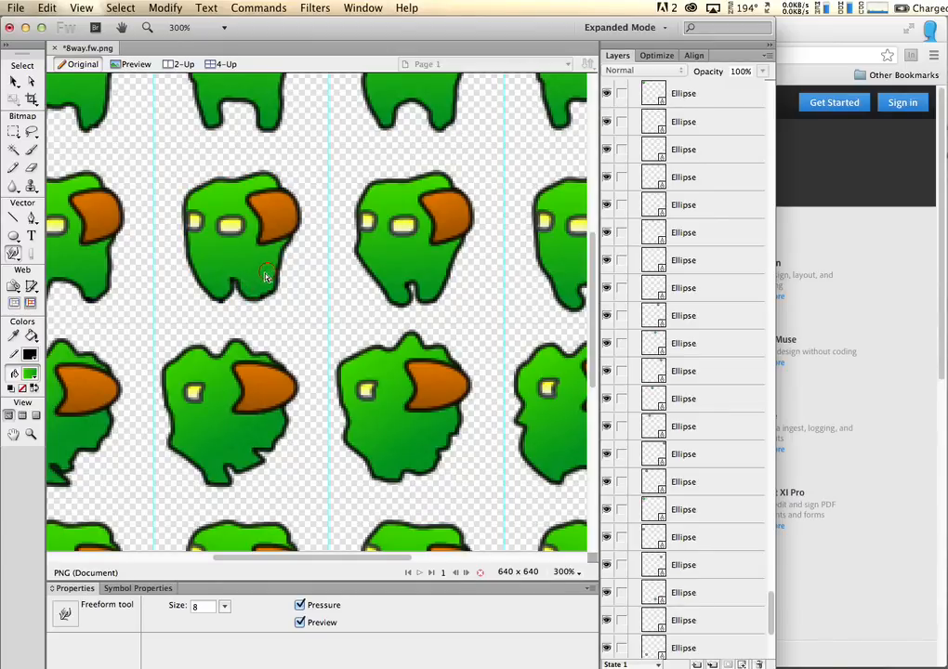
pyautogui.press('super+z')
pyautogui.click(210, 267)
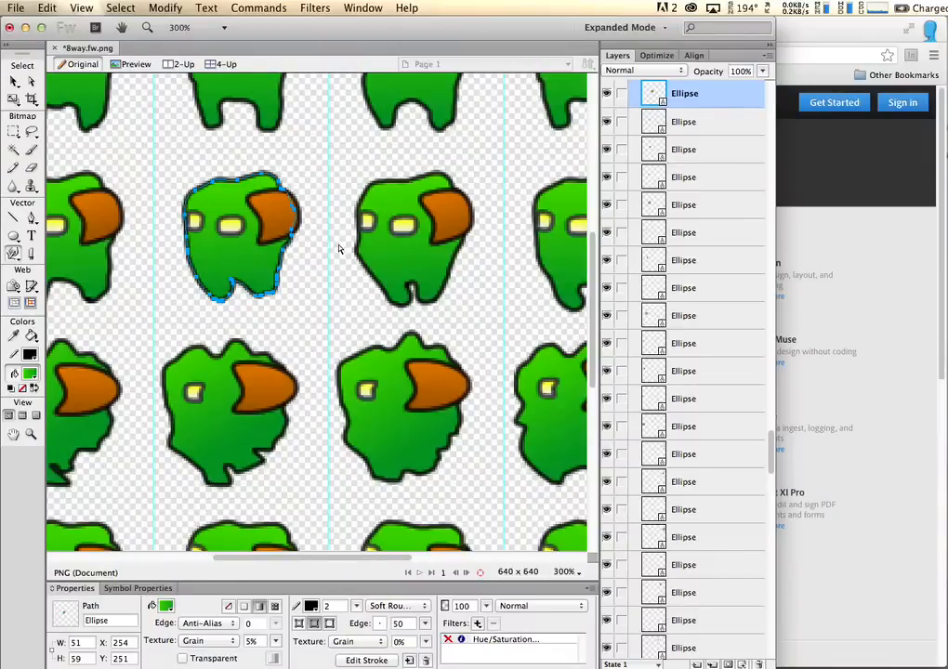
pyautogui.press('o')
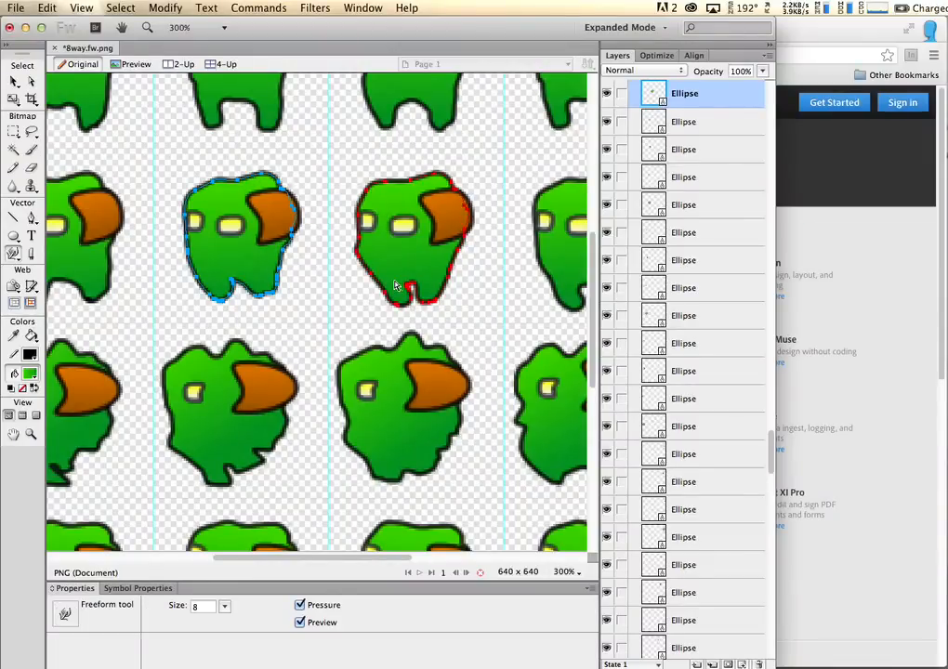
# - Return to the Pointer tool and deselect the sprite body in the fourth row
pyautogui.press('super+minus')
pyautogui.press('super+minus')
pyautogui.press('super+minus')
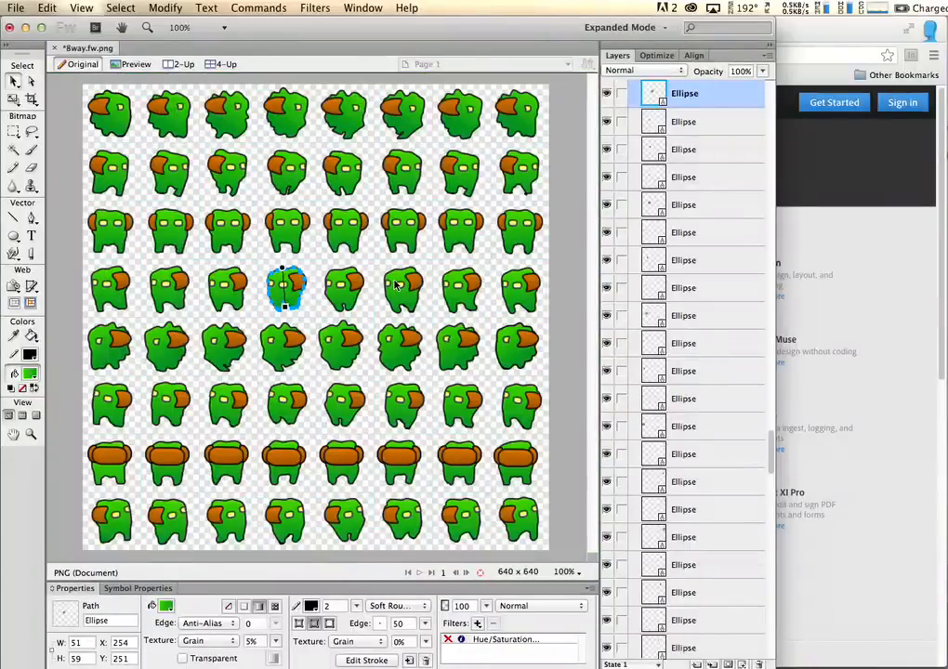
pyautogui.press('o')
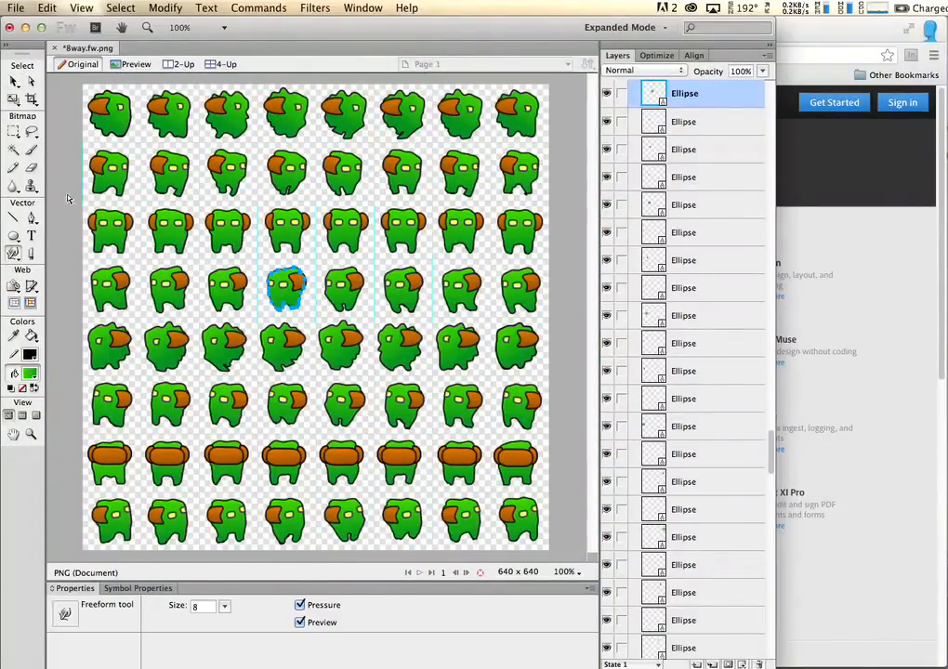
pyautogui.press('v')
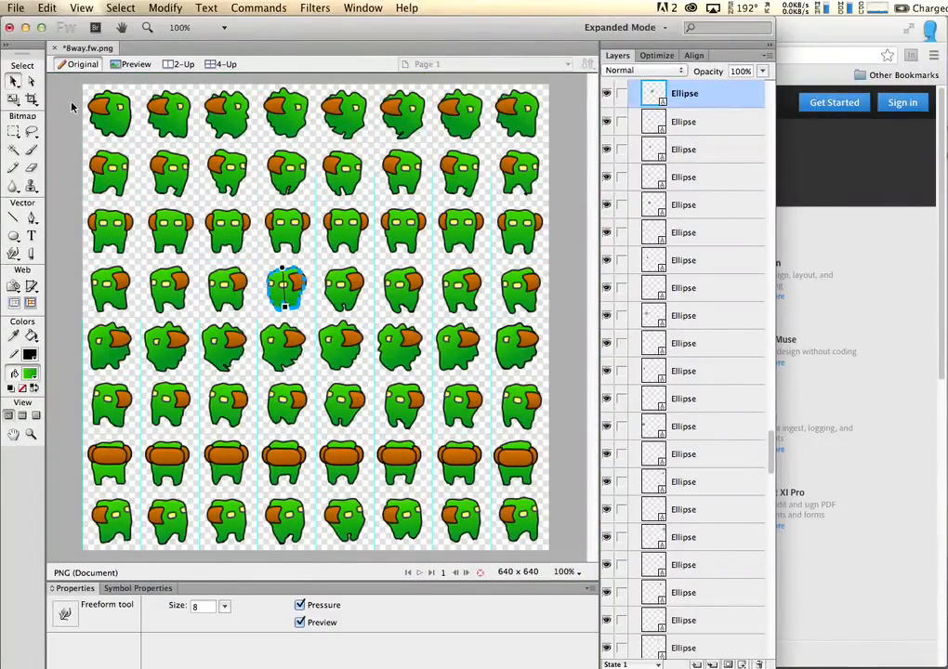
pyautogui.click(71, 108)
# - Review the export formats available for the sprite sheet and keep PNG 32
pyautogui.click(658, 57)
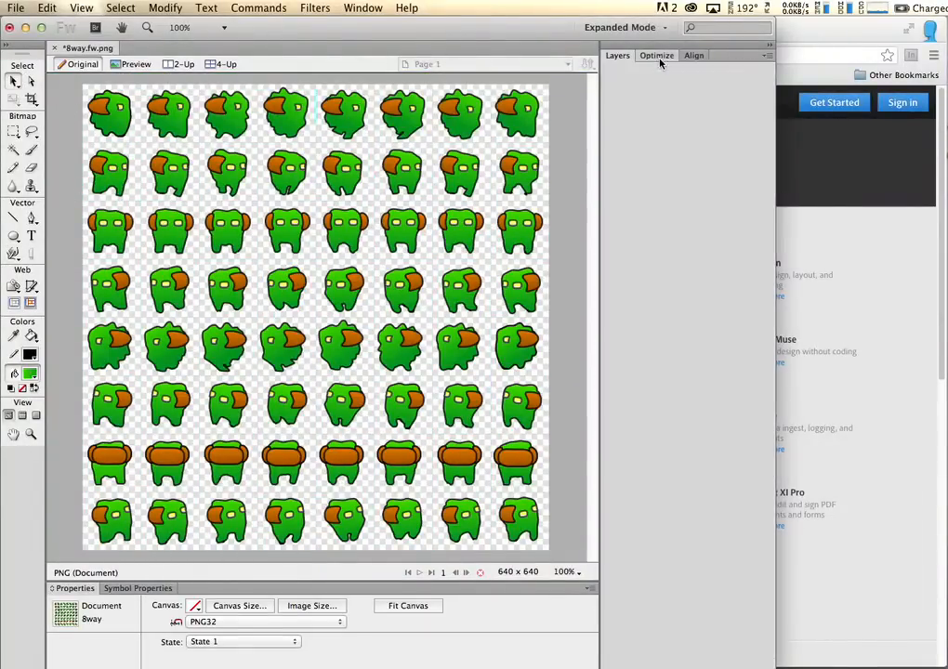
pyautogui.click(651, 87)
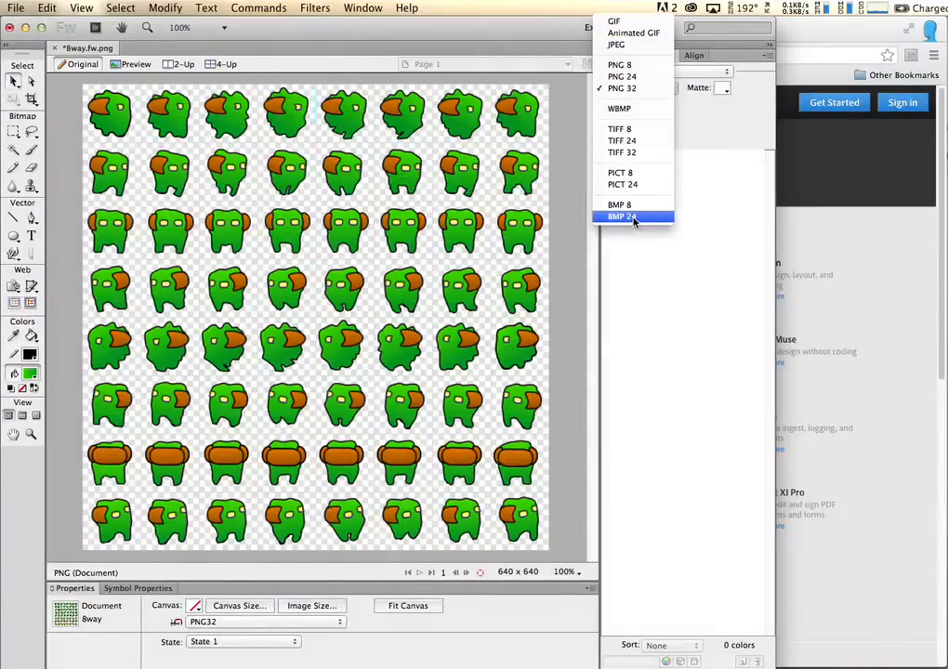
pyautogui.click(632, 89)
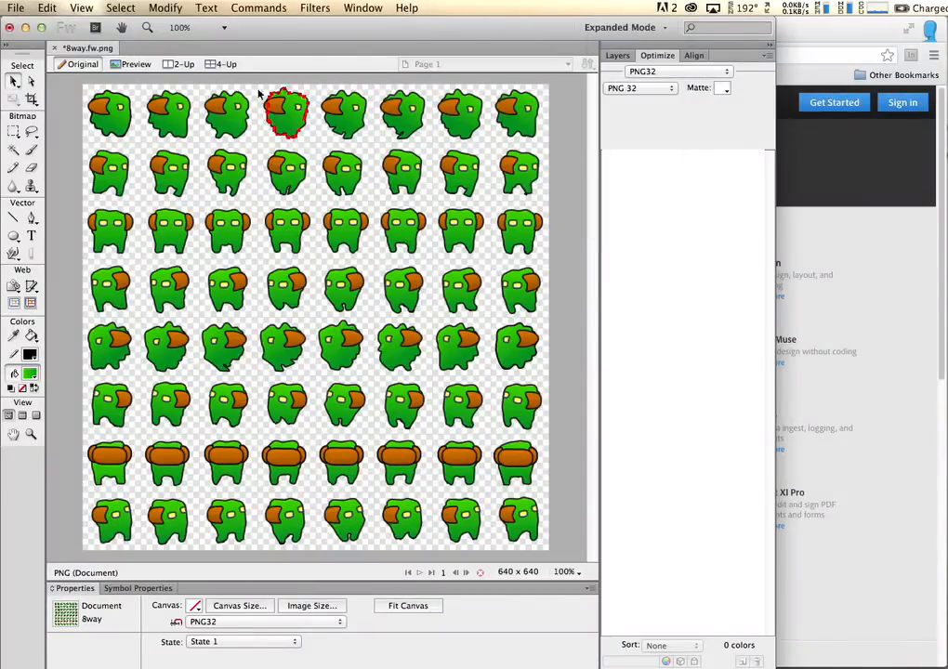
# - Compare the original side by side with a JPEG export preview, and return to PNG 32 and the original view
pyautogui.click(183, 67)
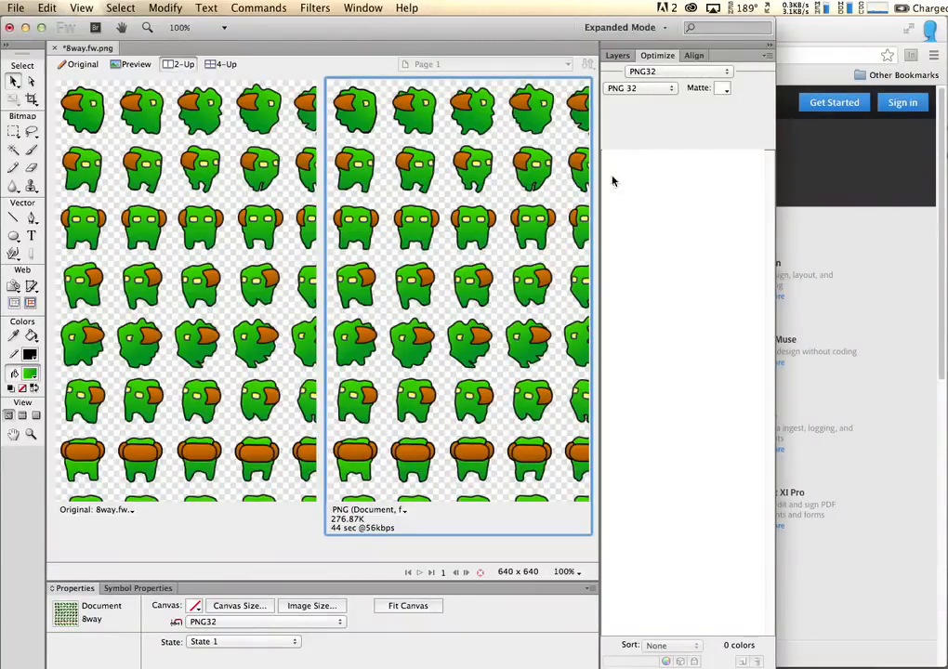
pyautogui.click(646, 88)
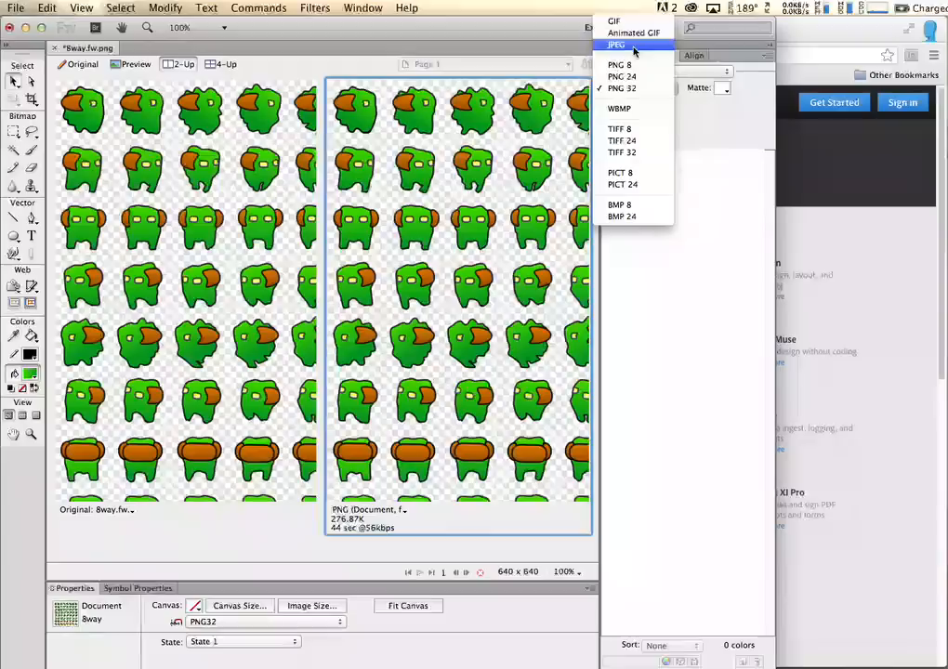
pyautogui.click(627, 45)
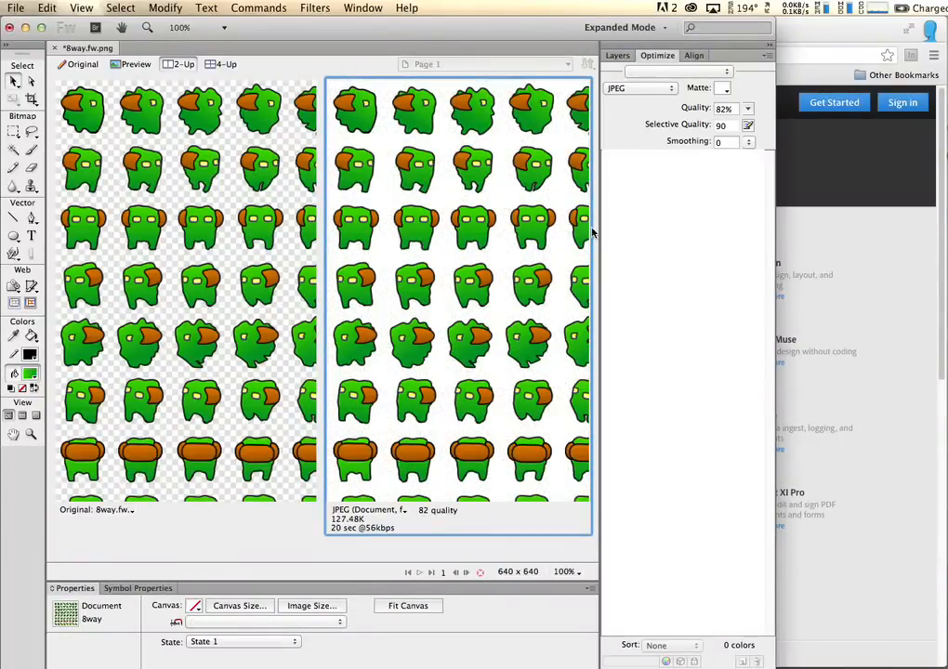
pyautogui.click(641, 88)
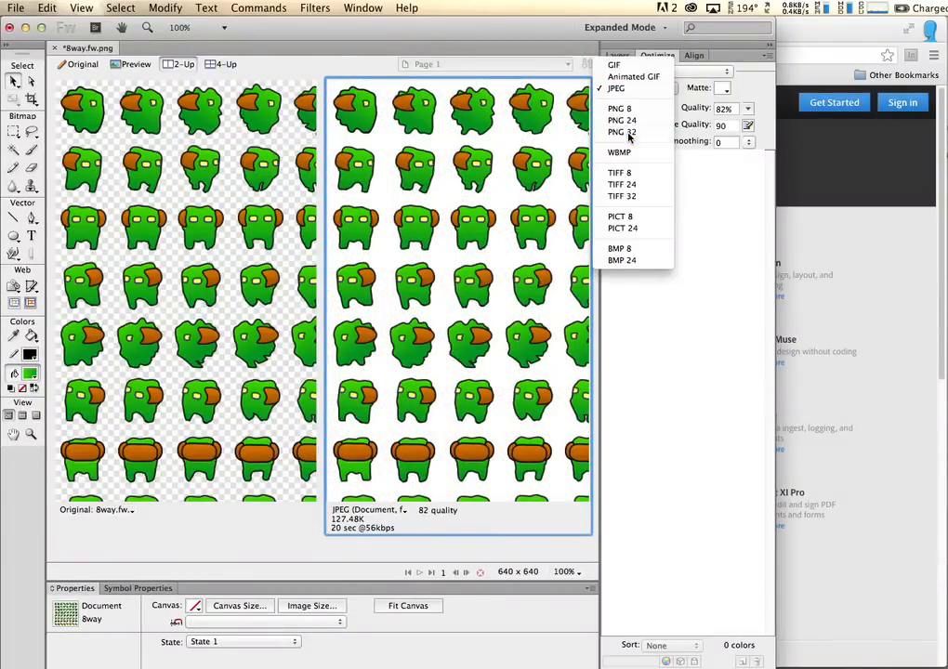
pyautogui.click(630, 131)
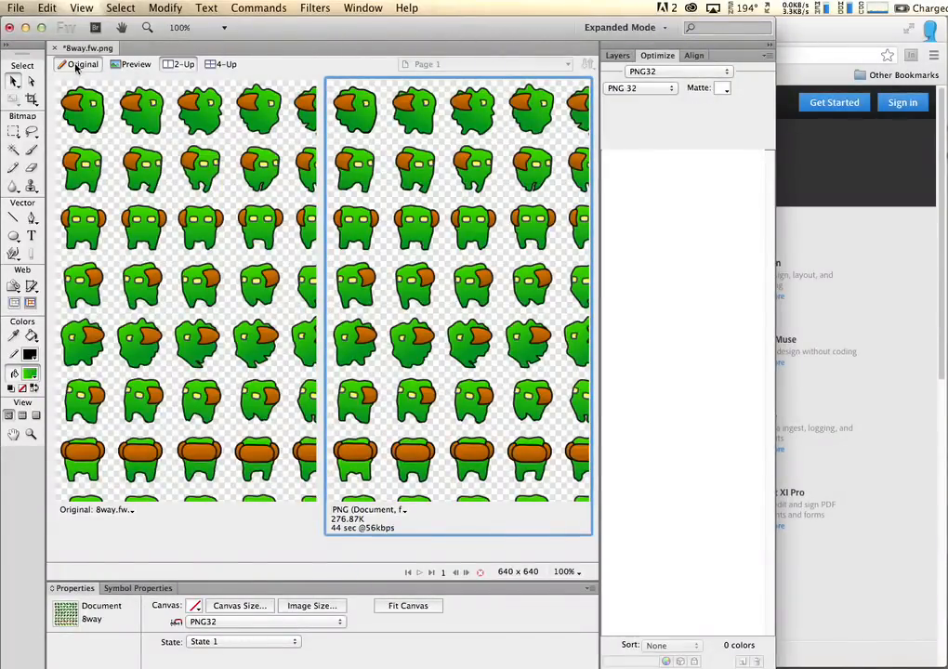
pyautogui.click(78, 64)
# - Export the current page as images only to test.png in the assets folder, replacing the existing file
pyautogui.click(16, 7)
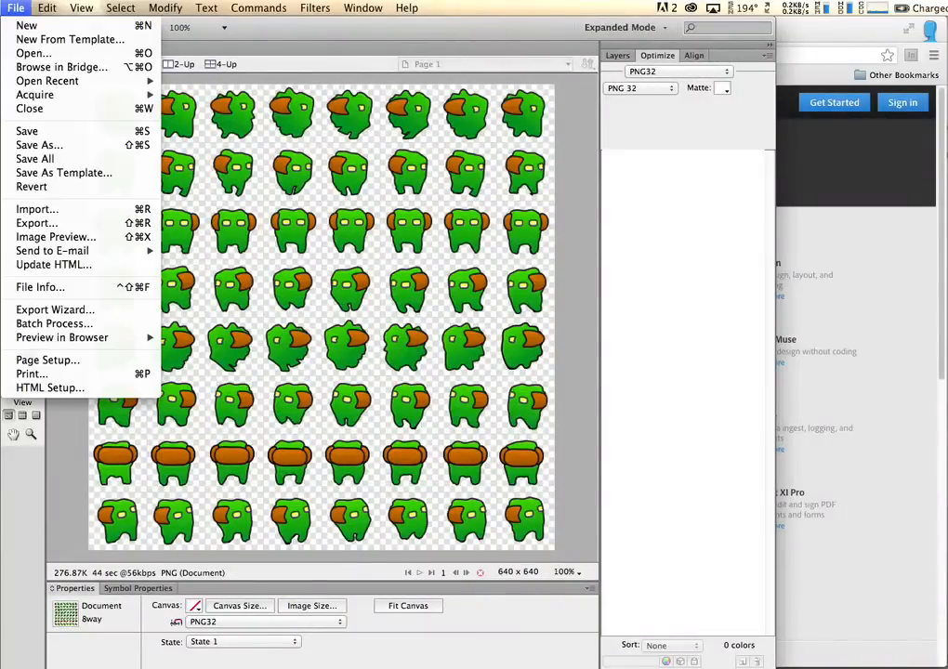
pyautogui.click(37, 223)
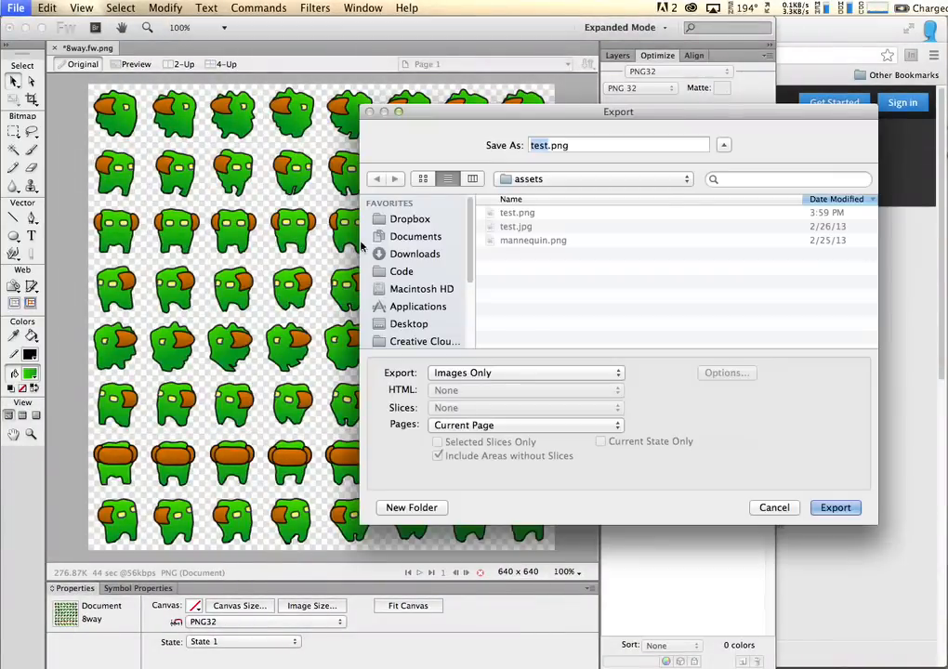
pyautogui.moveTo(525, 113); pyautogui.dragTo(363, 113)
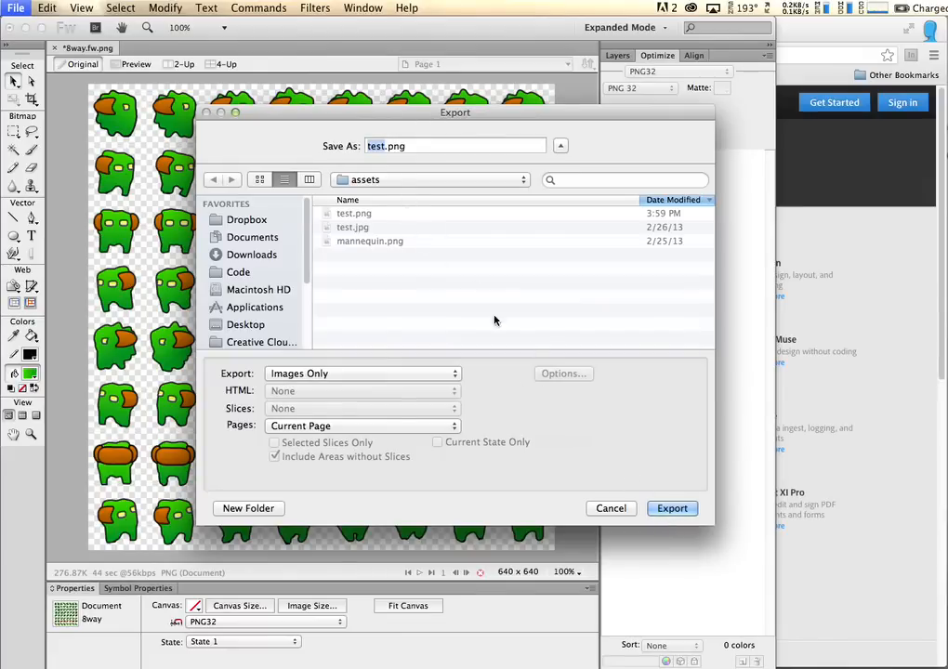
pyautogui.click(672, 507)
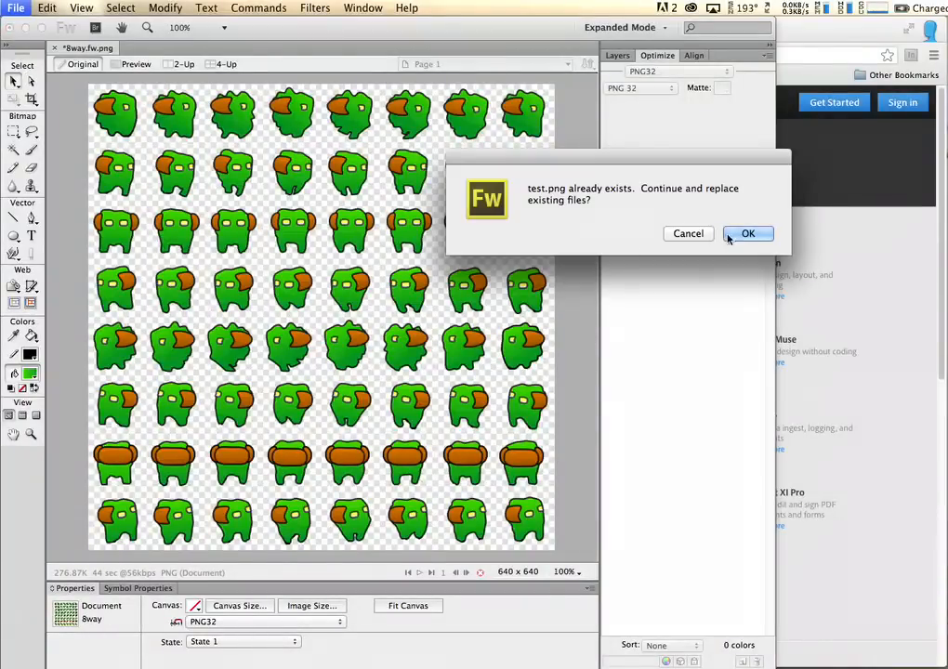
pyautogui.click(734, 235)
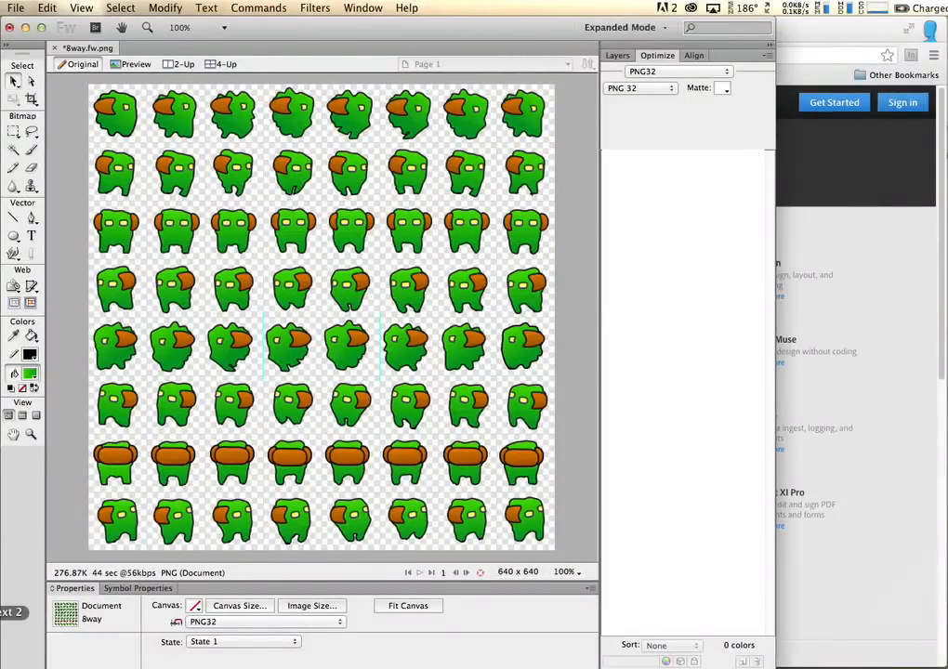
# - Switch to Sublime Text 2 with EightWayLoom.ls, move its window up and make it taller
pyautogui.click(1, 606)
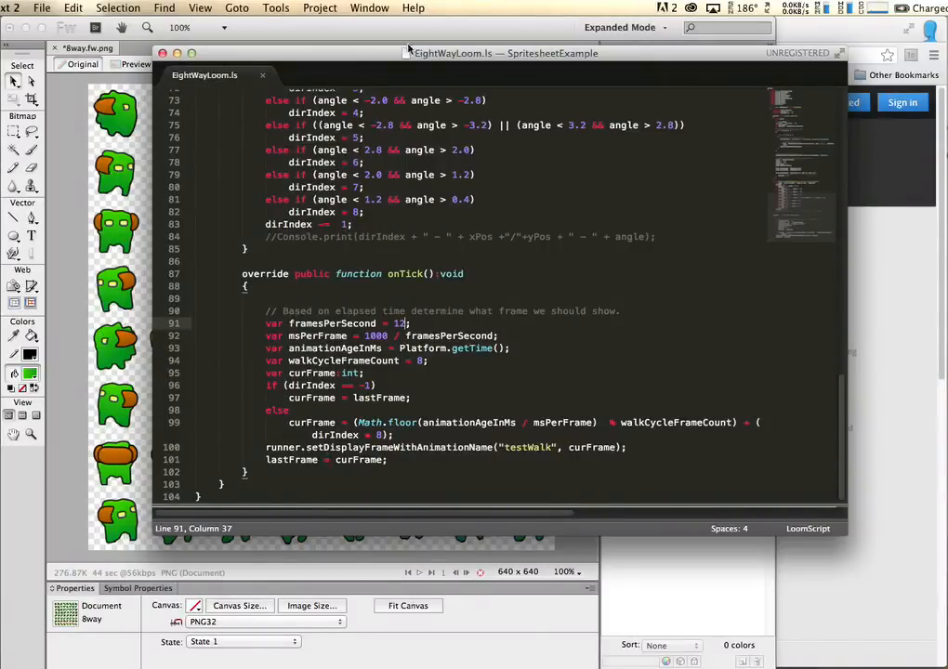
pyautogui.moveTo(344, 58); pyautogui.dragTo(295, 36)
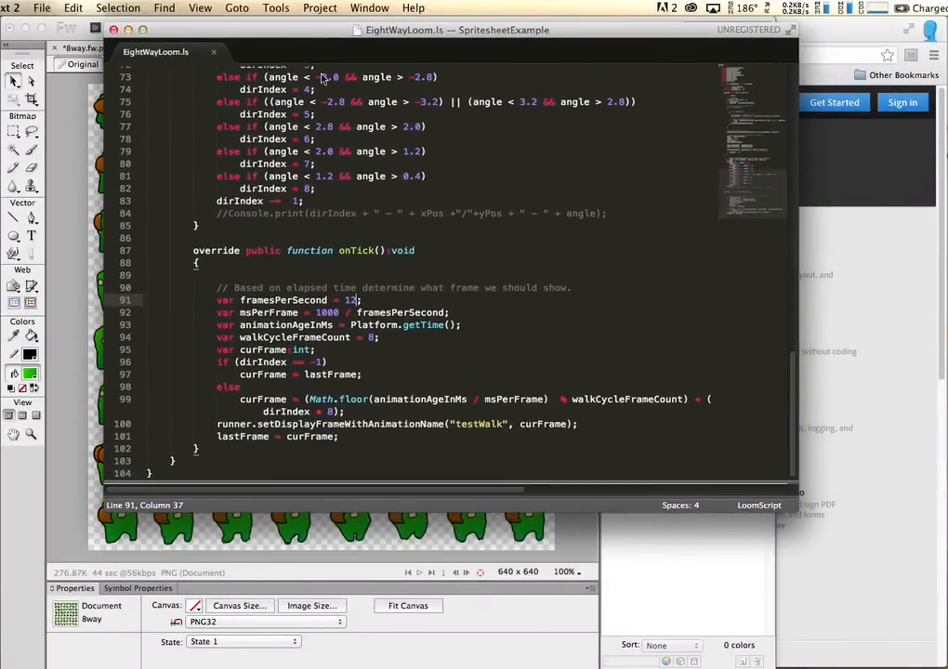
pyautogui.moveTo(796, 510); pyautogui.dragTo(804, 601)
# - Examine the start of EightWayLoom.ls: imports, class variables, the 8 by 8 frame loop reading assets/test.png, the testWalk caching and the runner sprite
pyautogui.scroll(4, 360, 352)
pyautogui.scroll(15, 357, 353)
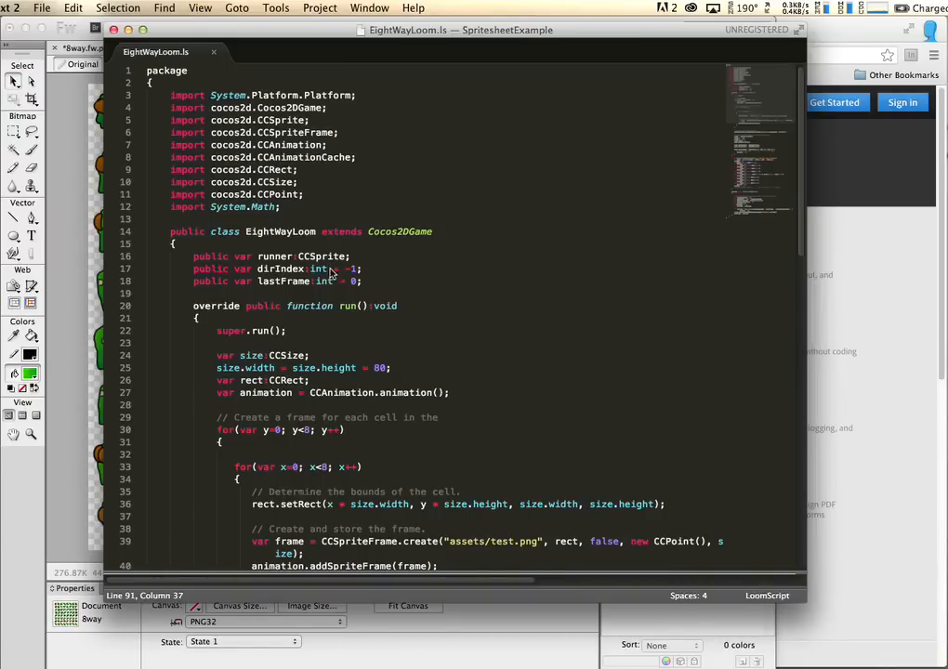
pyautogui.scroll(-3, 304, 305)
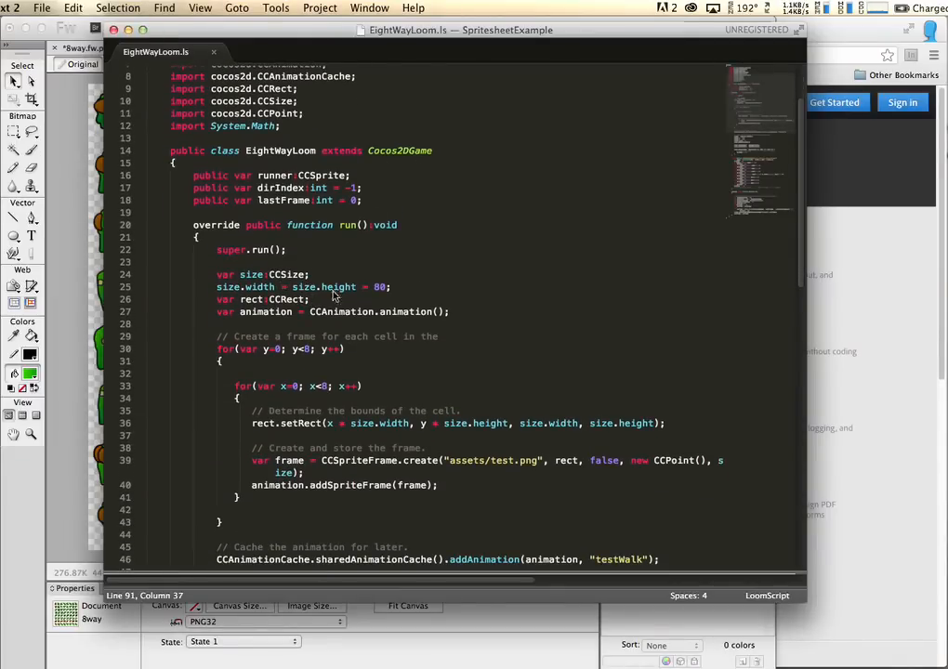
pyautogui.scroll(-3, 281, 287)
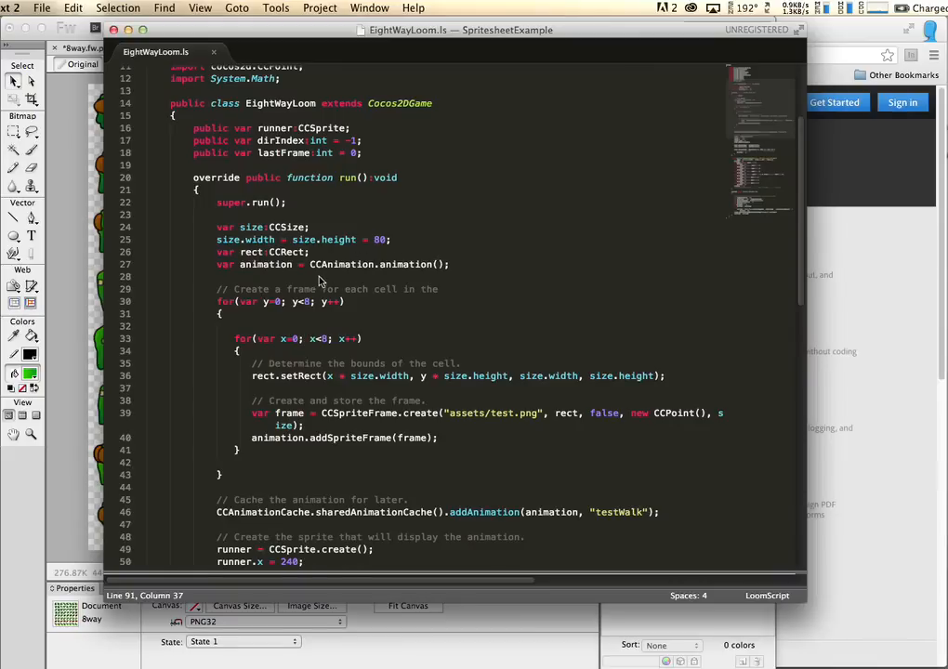
pyautogui.scroll(-1, 321, 279)
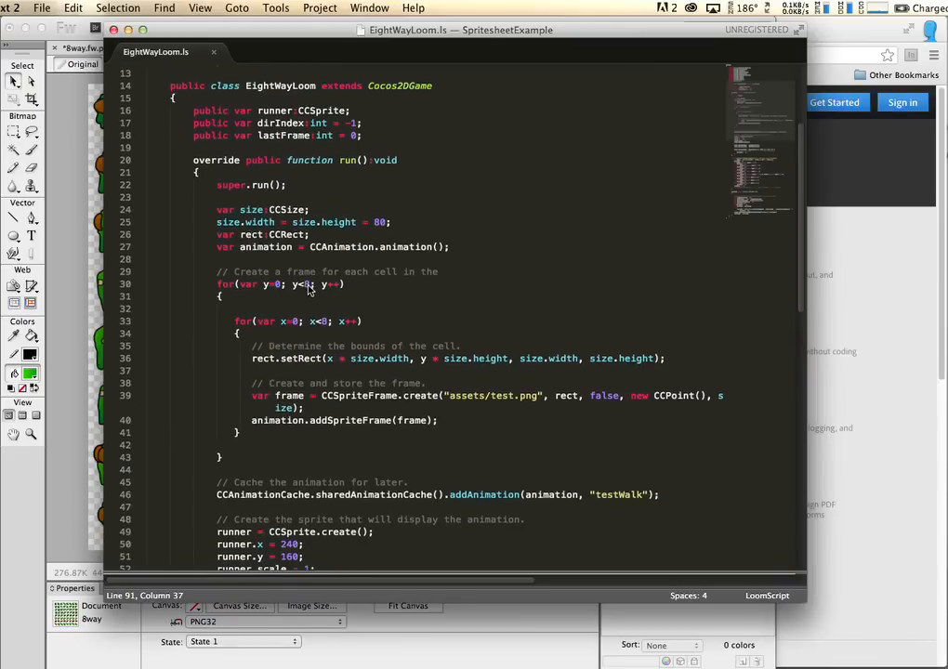
pyautogui.scroll(-1, 369, 353)
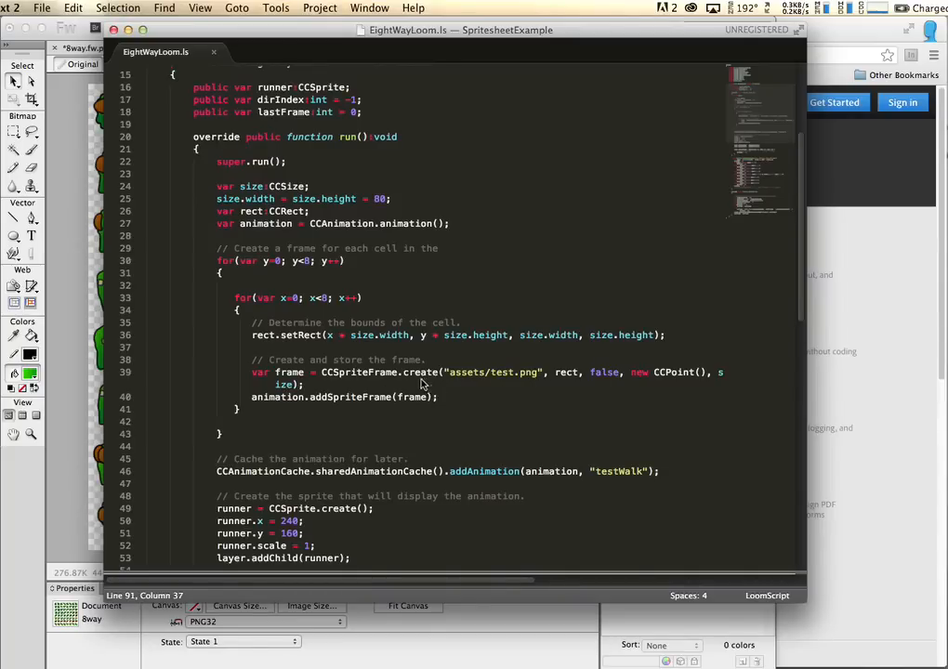
pyautogui.scroll(-3, 423, 383)
pyautogui.scroll(-3, 372, 398)
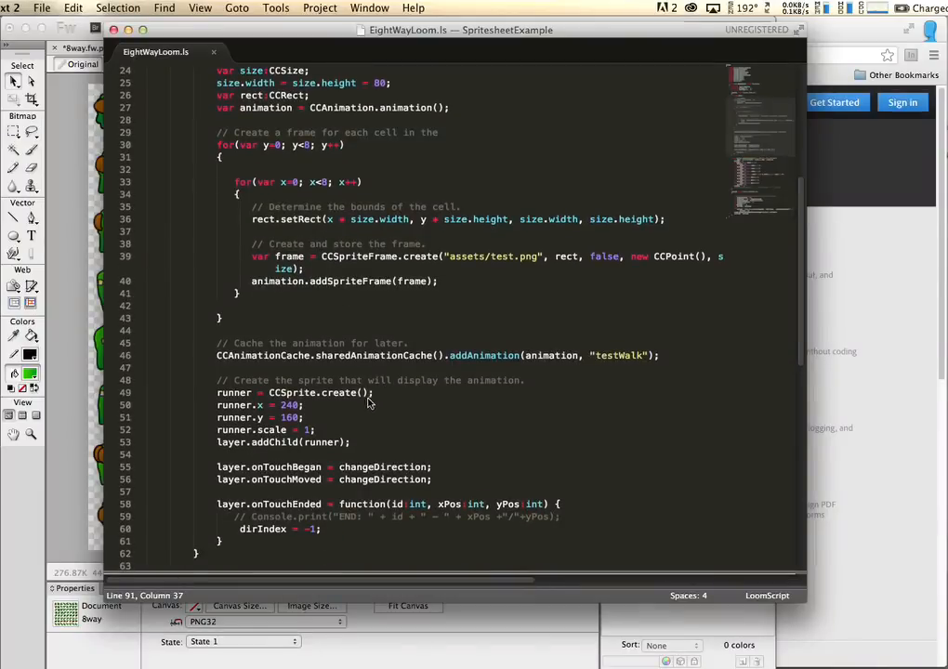
pyautogui.scroll(-1, 369, 402)
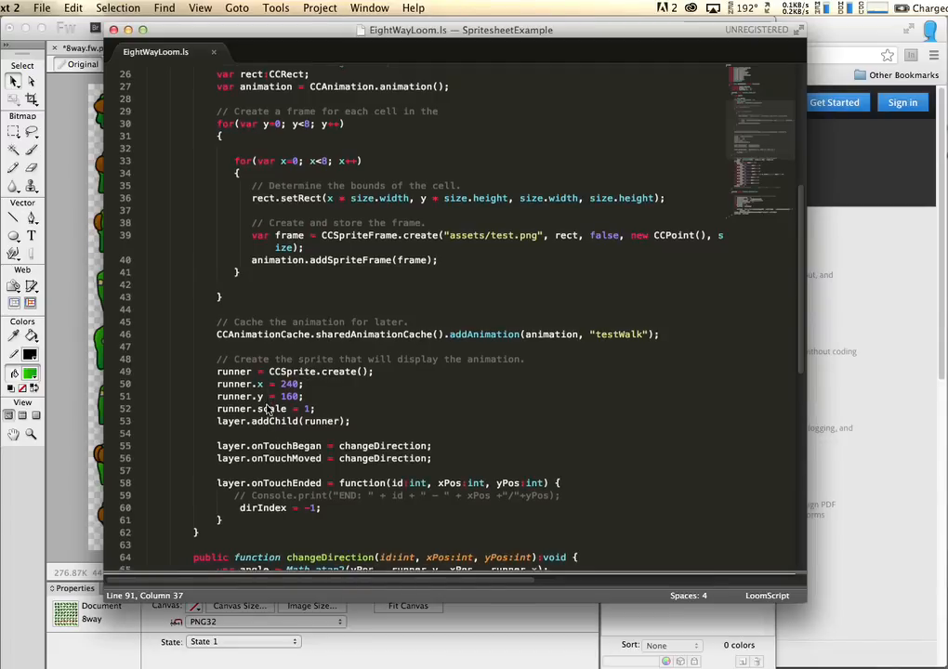
# - Examine the touch handlers, the changeDirection angle checks and the onTick frame calculation in EightWayLoom.ls
pyautogui.scroll(-3, 270, 404)
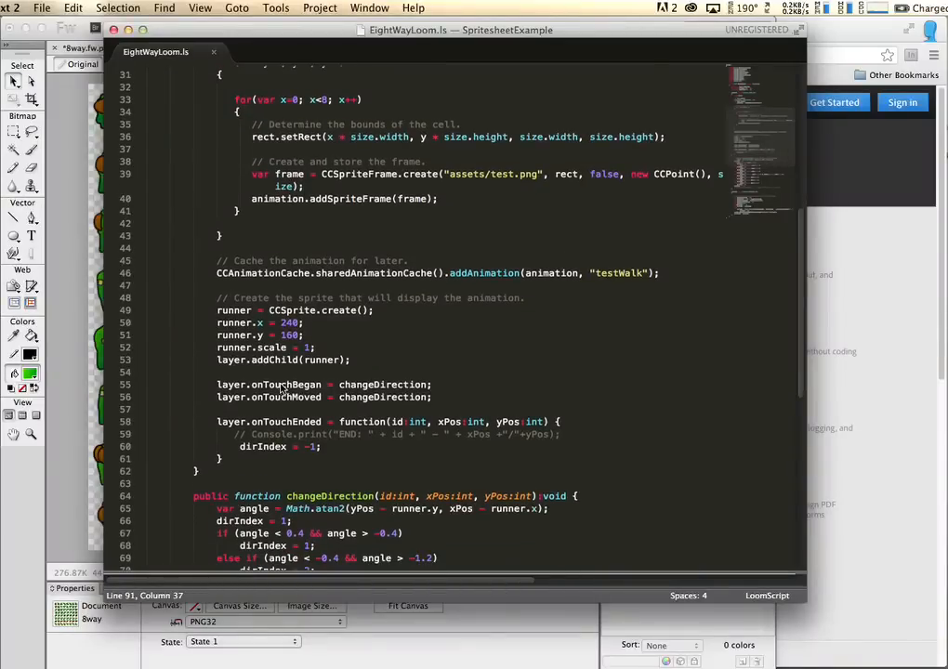
pyautogui.scroll(-1, 290, 409)
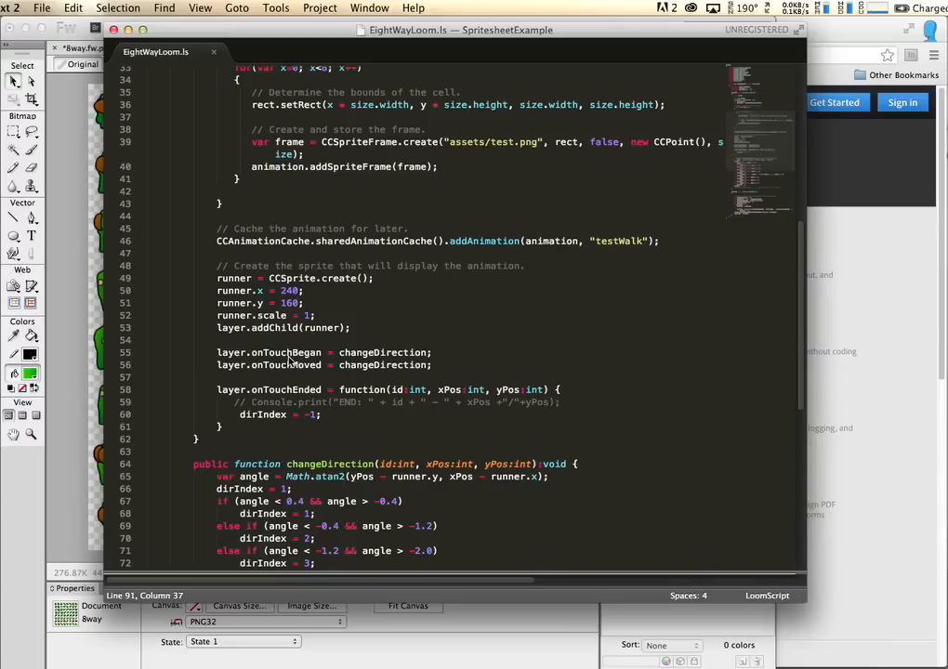
pyautogui.scroll(-3, 233, 357)
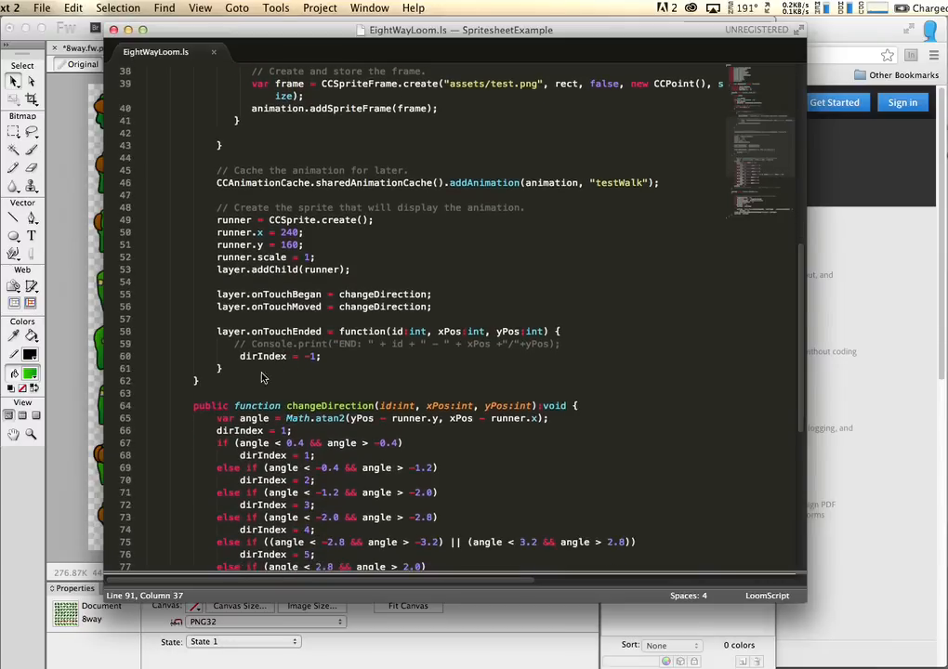
pyautogui.scroll(-2, 306, 388)
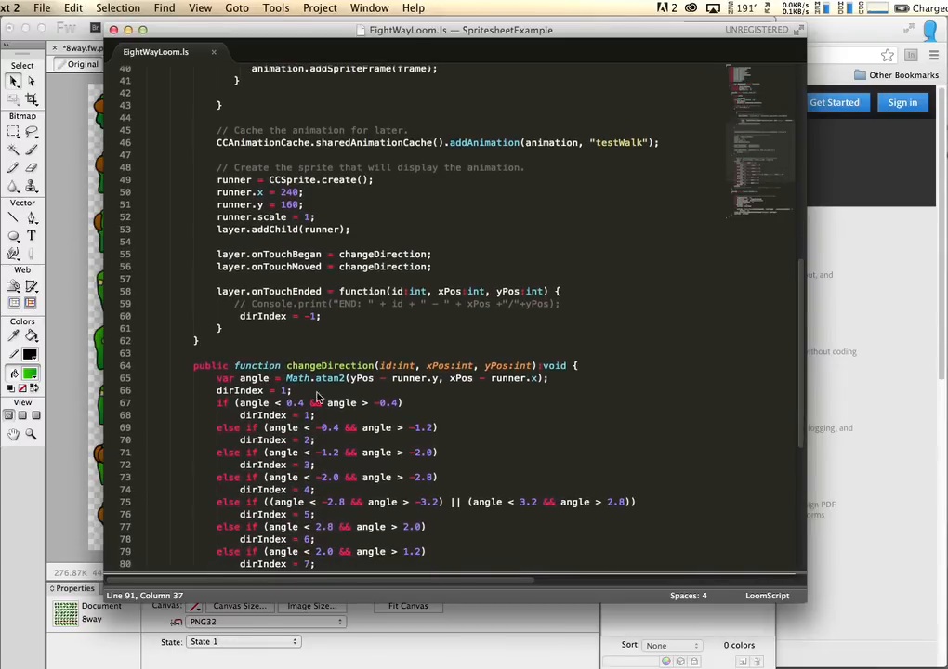
pyautogui.scroll(-3, 317, 397)
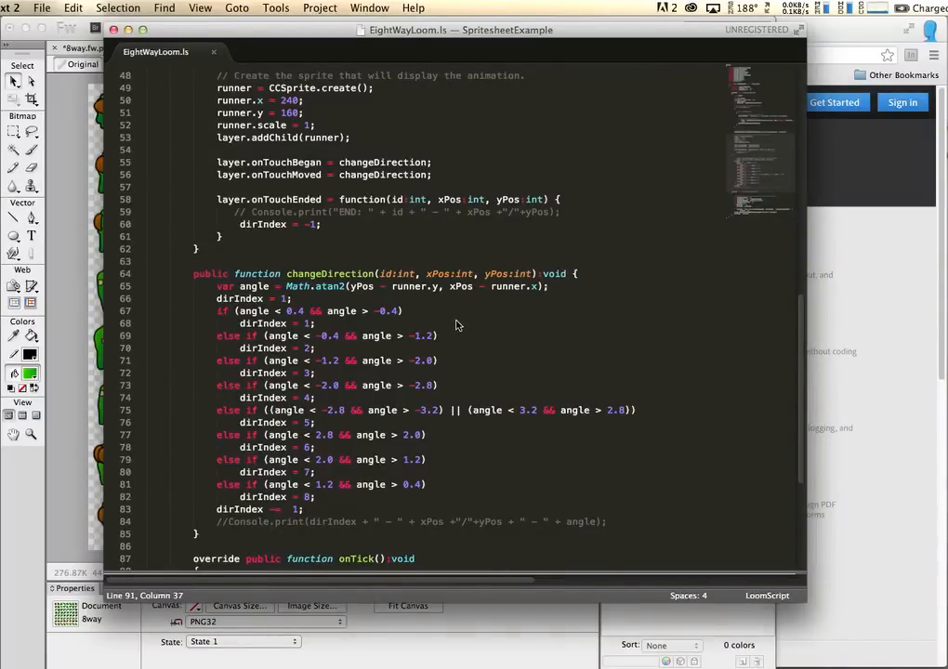
pyautogui.scroll(-3, 299, 479)
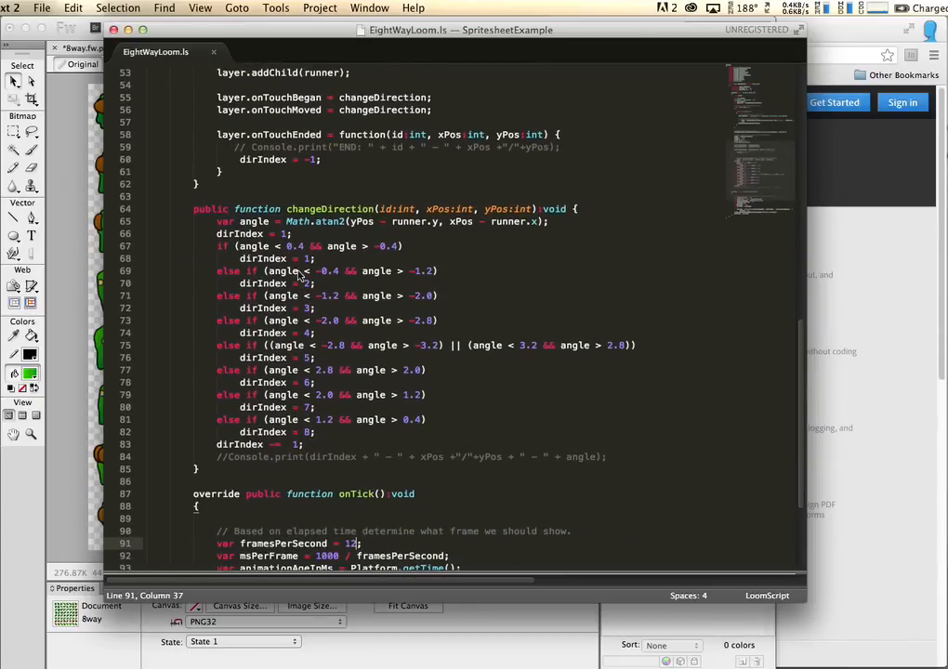
pyautogui.scroll(-4, 316, 448)
pyautogui.scroll(-3, 316, 448)
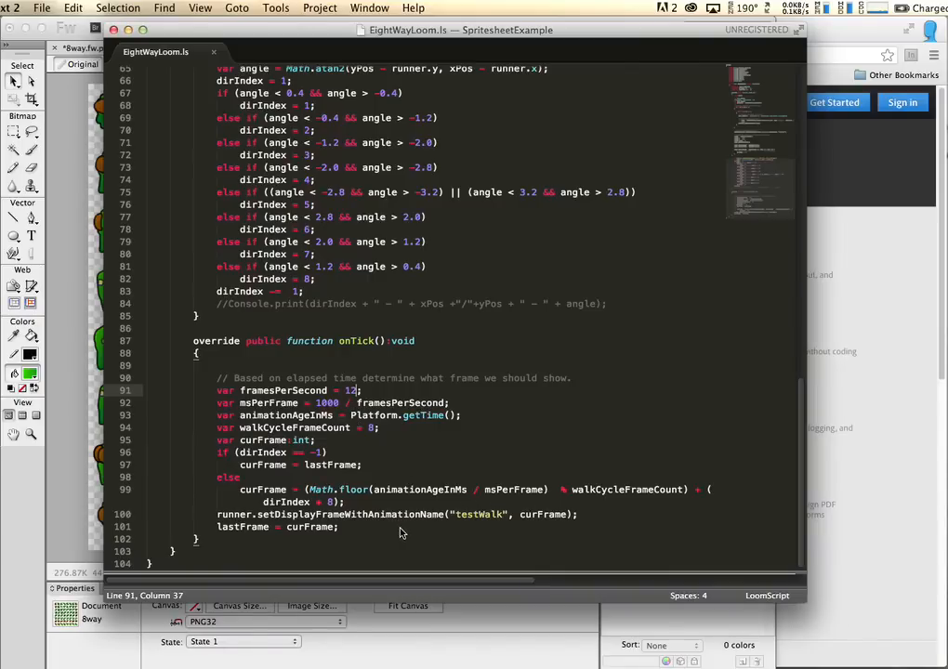
pyautogui.scroll(10, 376, 332)
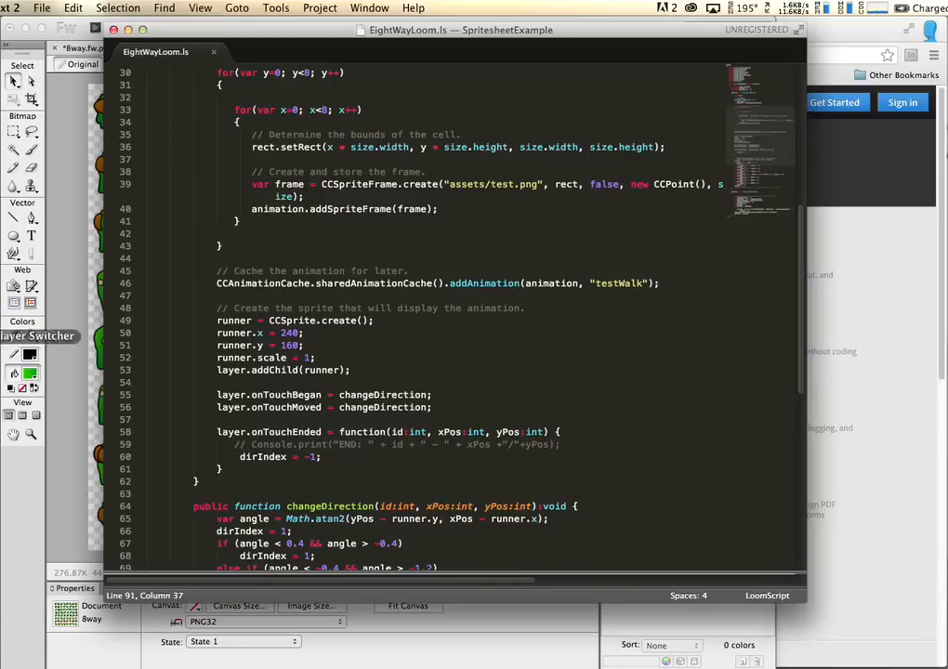
# - Switch to the terminal, stop the running asset agent, start the game with loom run and move its window clear of the terminal
pyautogui.click(2, 220)
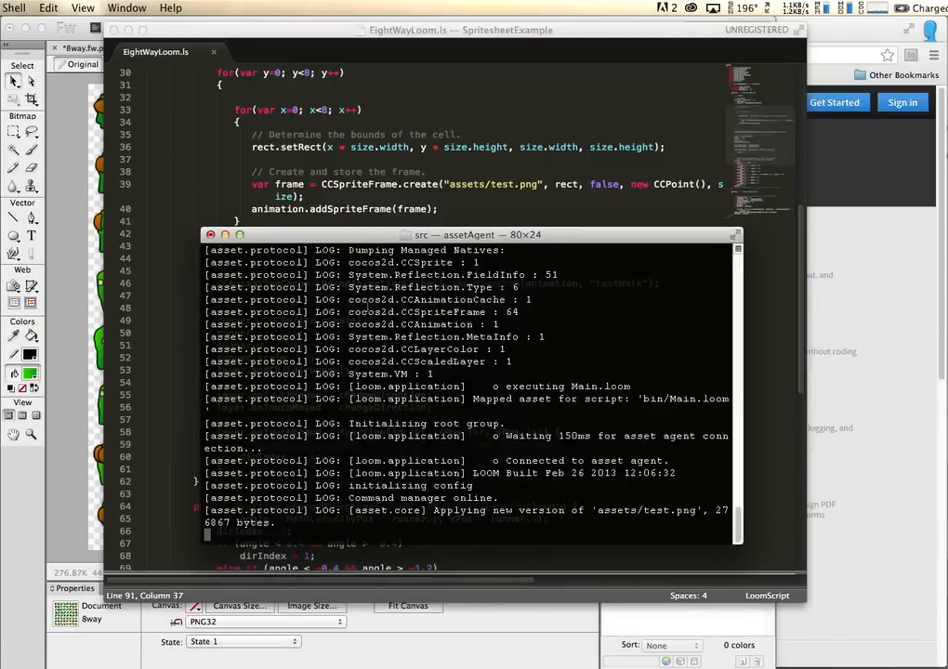
pyautogui.hotkey('ctrl', 'c')
pyautogui.write('loom run')
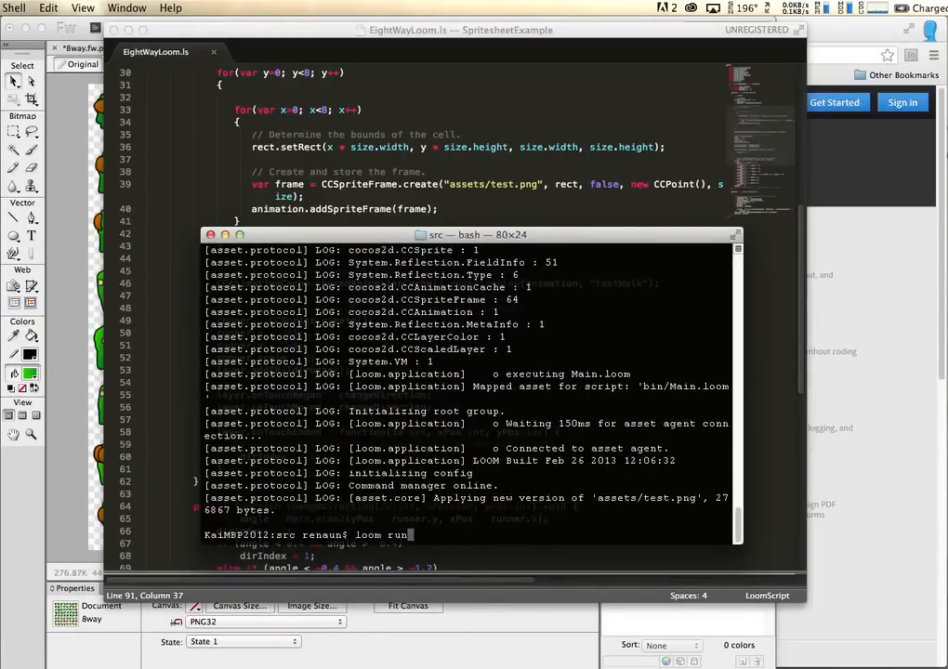
pyautogui.press('Return')
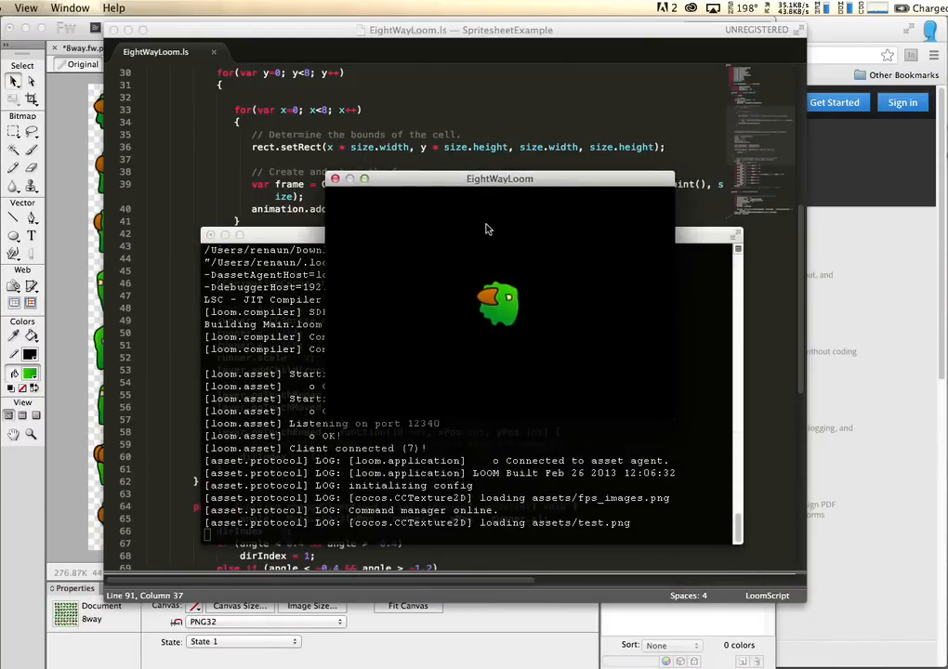
pyautogui.moveTo(378, 403); pyautogui.dragTo(847, 253)
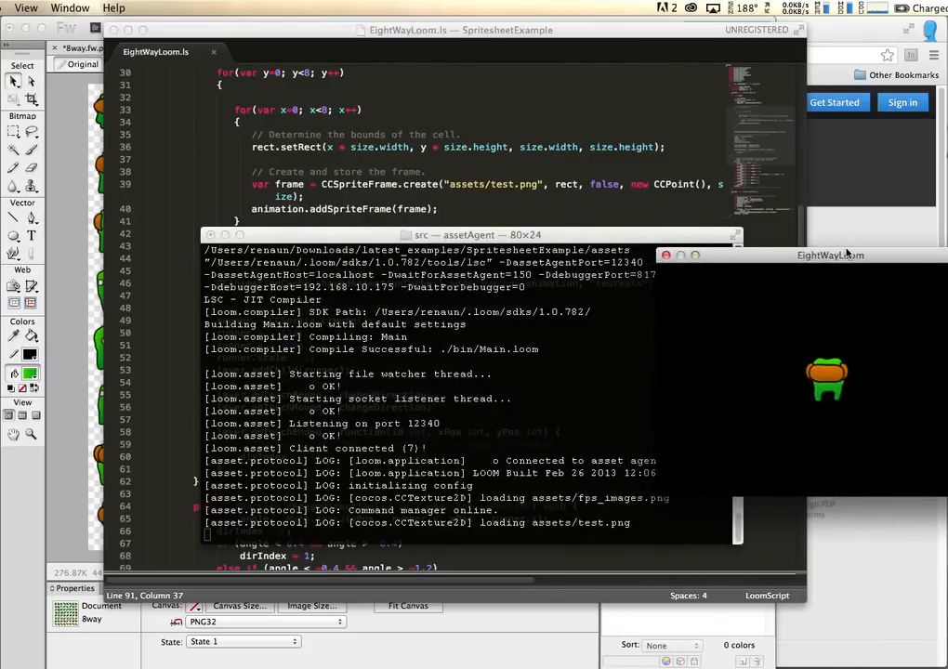
# - Switch to Fireworks, enable the Hue/Saturation filter on all sprites of the sheet and deselect them
pyautogui.click(66, 483)
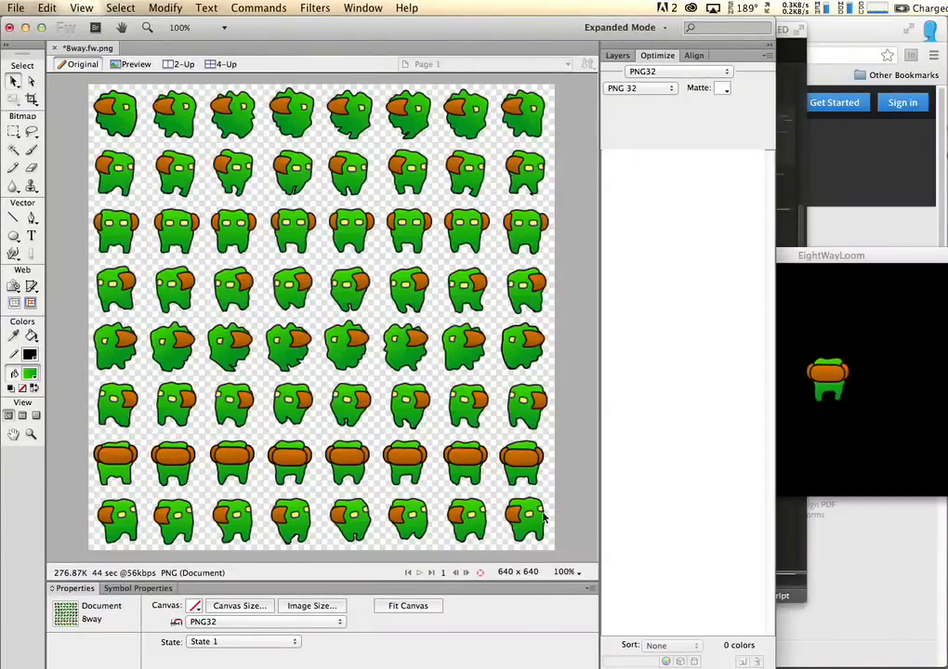
pyautogui.moveTo(570, 552); pyautogui.dragTo(81, 81)
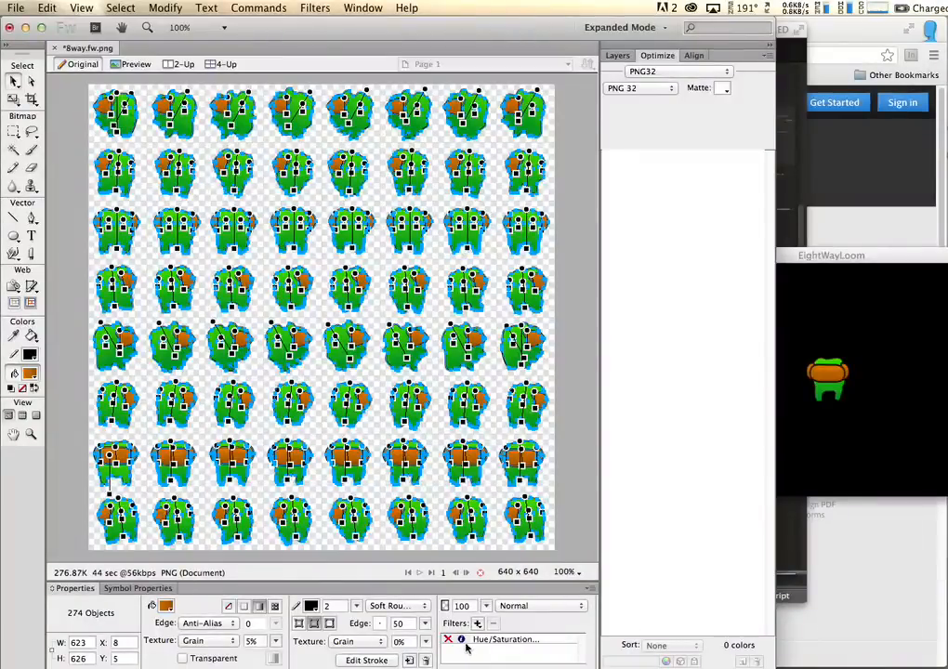
pyautogui.click(448, 641)
pyautogui.click(566, 412)
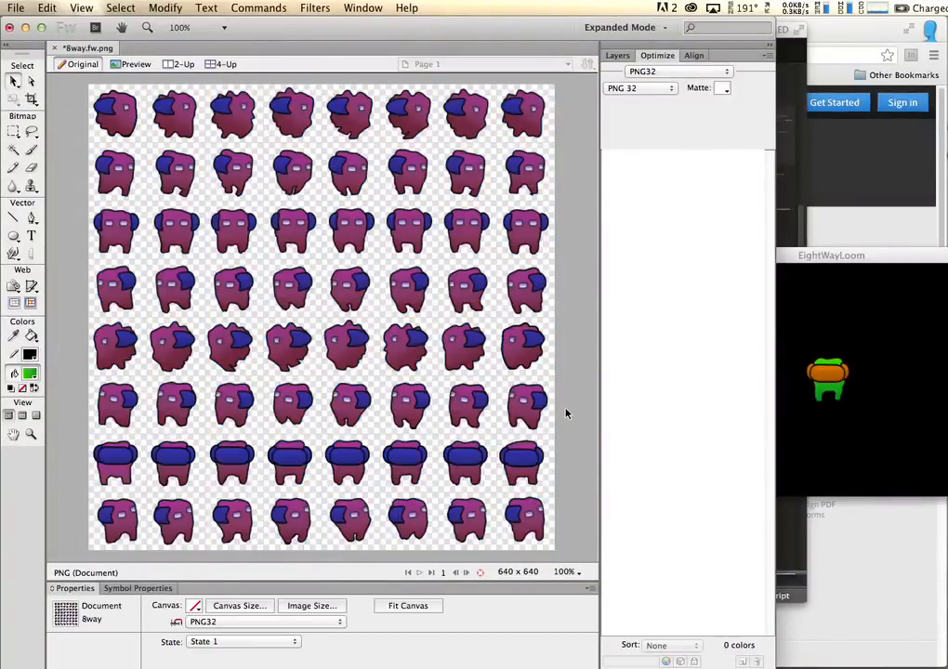
# - Export the recolored sheet over the existing test.png and switch to the running EightWayLoom game
pyautogui.press('super+shift+r')
pyautogui.moveTo(576, 102); pyautogui.dragTo(405, 105)
pyautogui.click(670, 495)
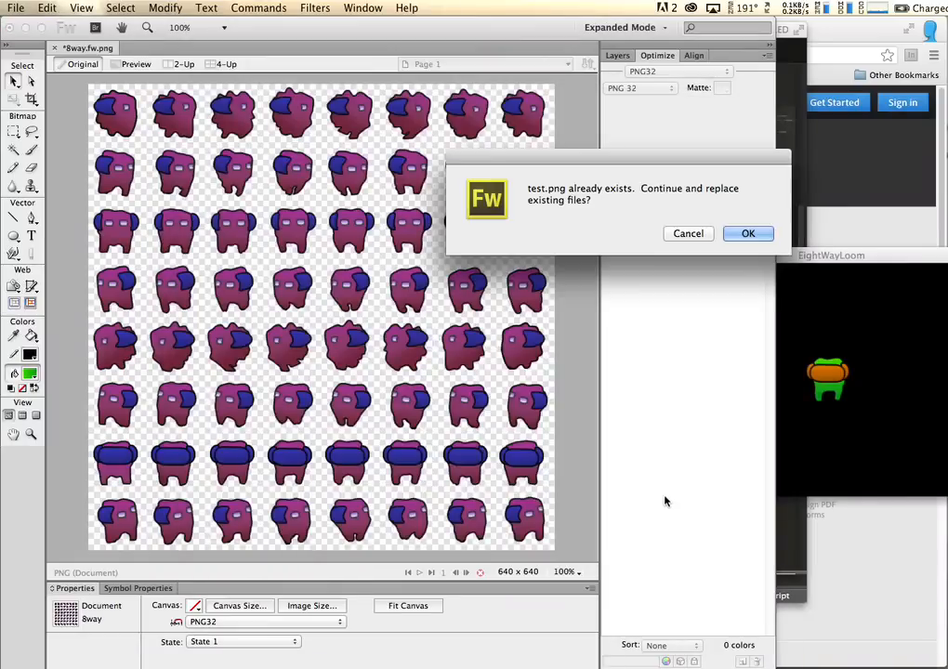
pyautogui.click(746, 235)
pyautogui.click(813, 260)
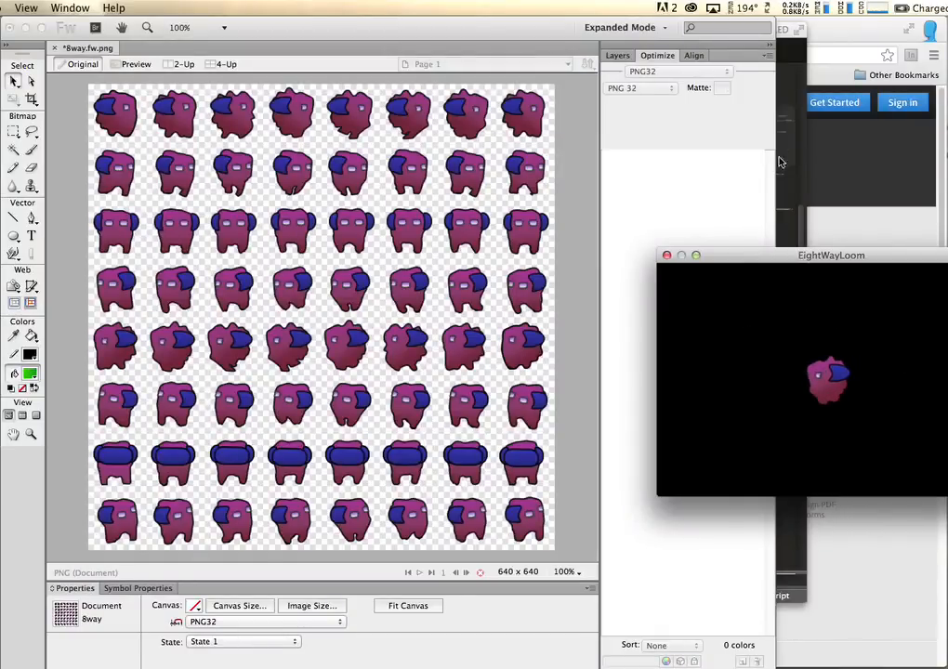
# - Switch to EightWayLoom.ls in the code editor, set framesPerSecond in onTick to 36 and save the script
pyautogui.click(785, 61)
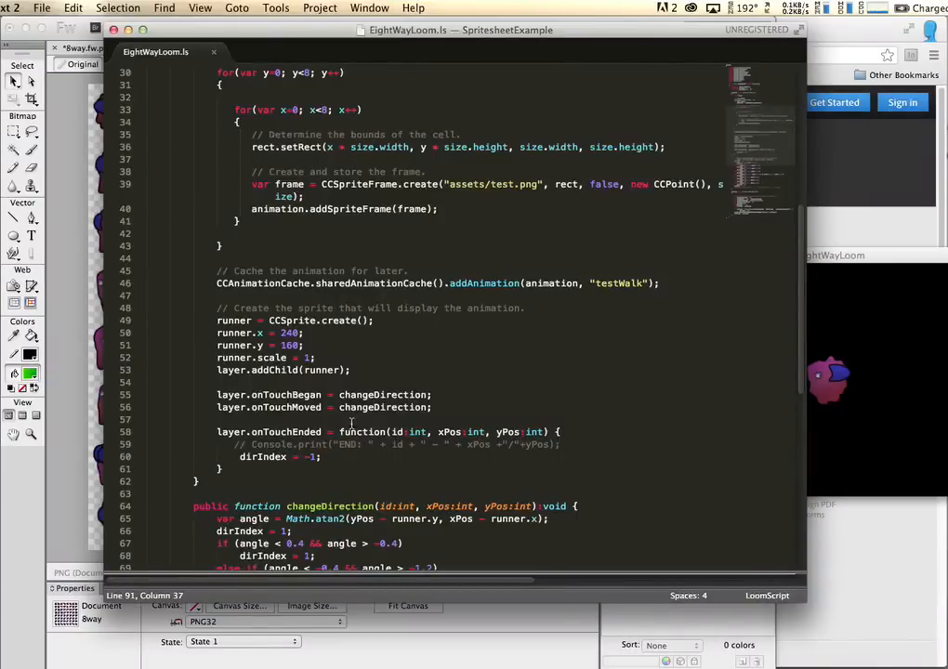
pyautogui.scroll(-12, 354, 539)
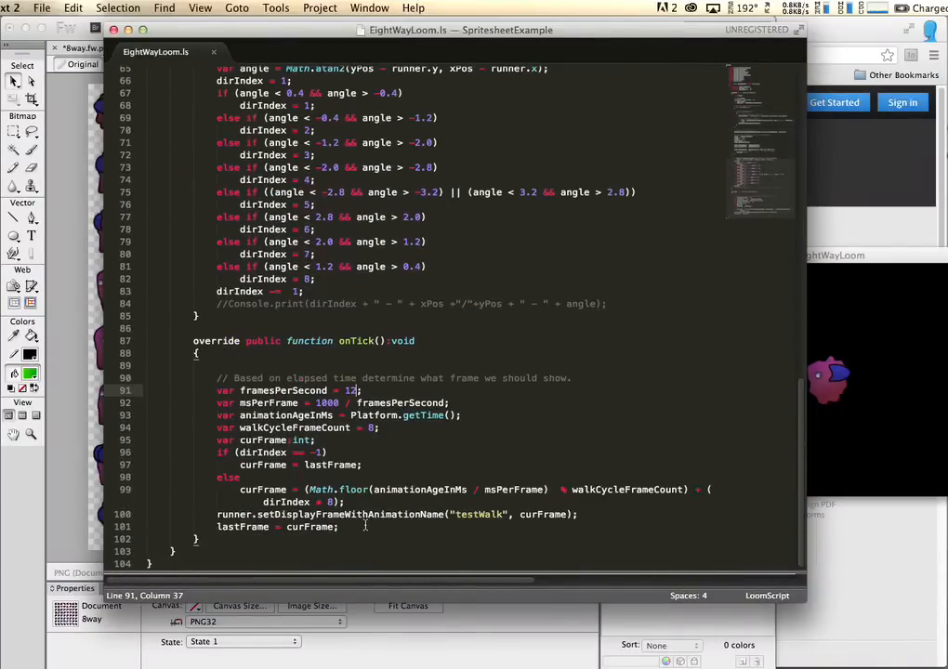
pyautogui.doubleClick(351, 390)
pyautogui.write('36')
pyautogui.press('super+s')
# - Return to the EightWayLoom game, move its window over the code and try the walk animation in different directions
pyautogui.click(925, 320)
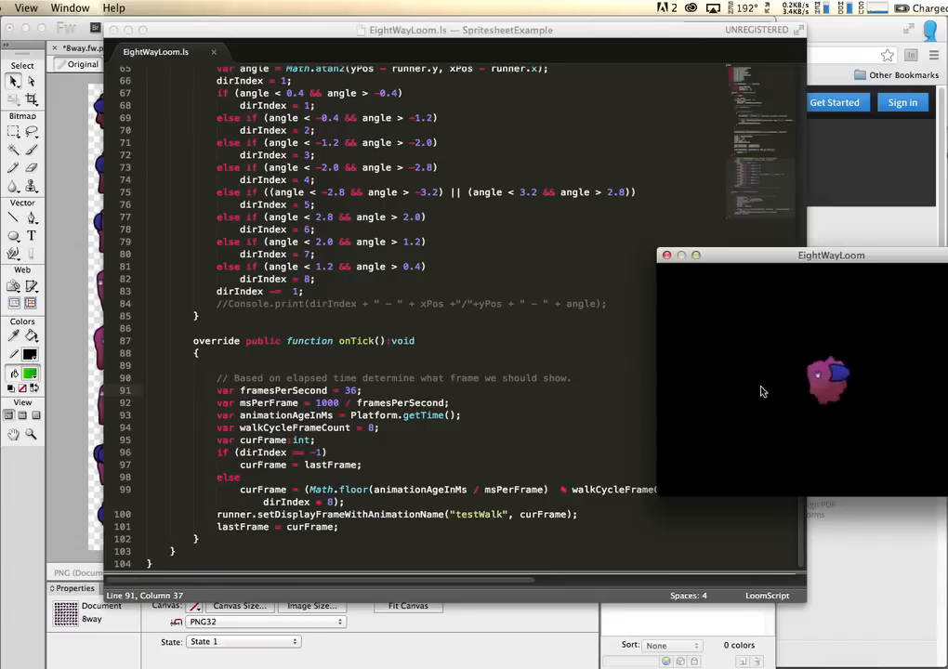
pyautogui.moveTo(835, 261); pyautogui.dragTo(577, 267)
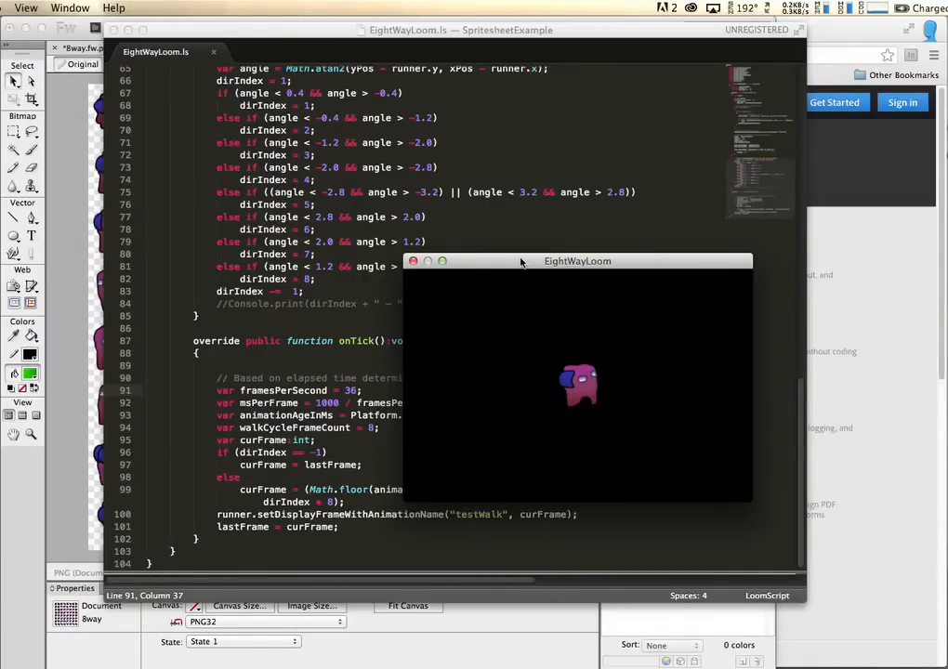
pyautogui.moveTo(521, 266); pyautogui.dragTo(440, 277)
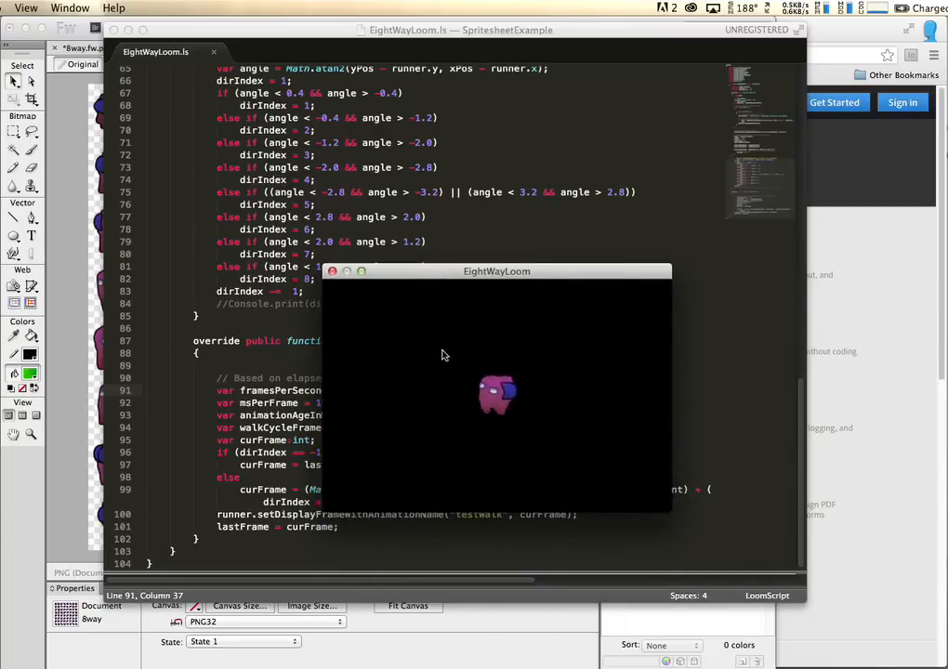